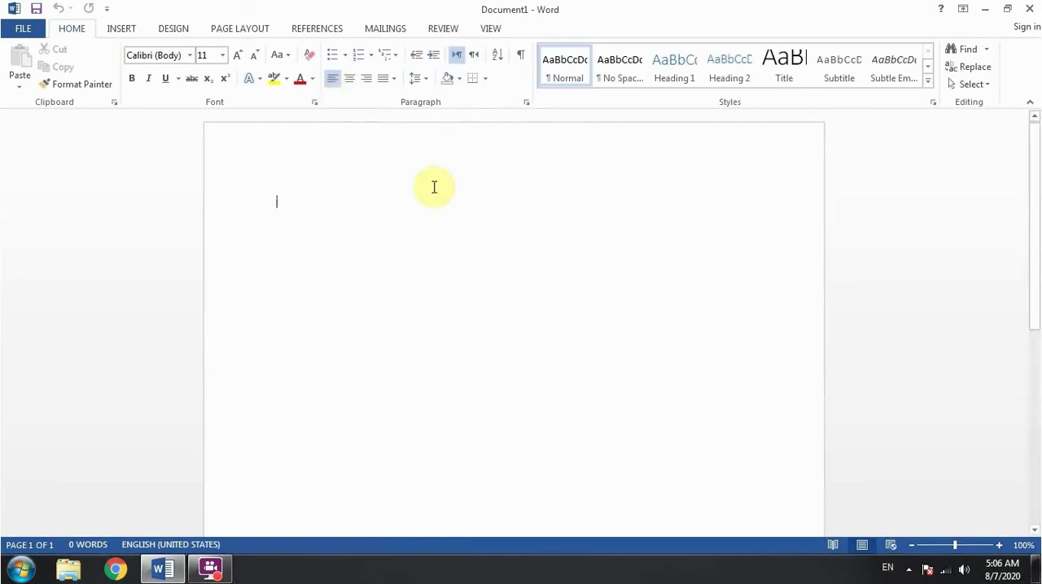
Enter the word "computer" and try right, center and left alignment on it
text(computer)
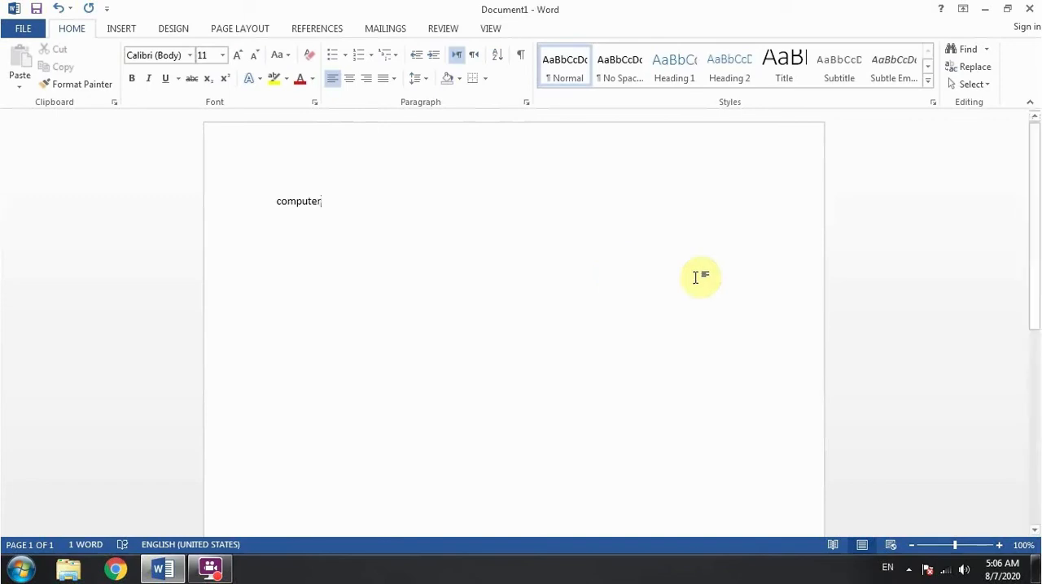
click(367, 79)
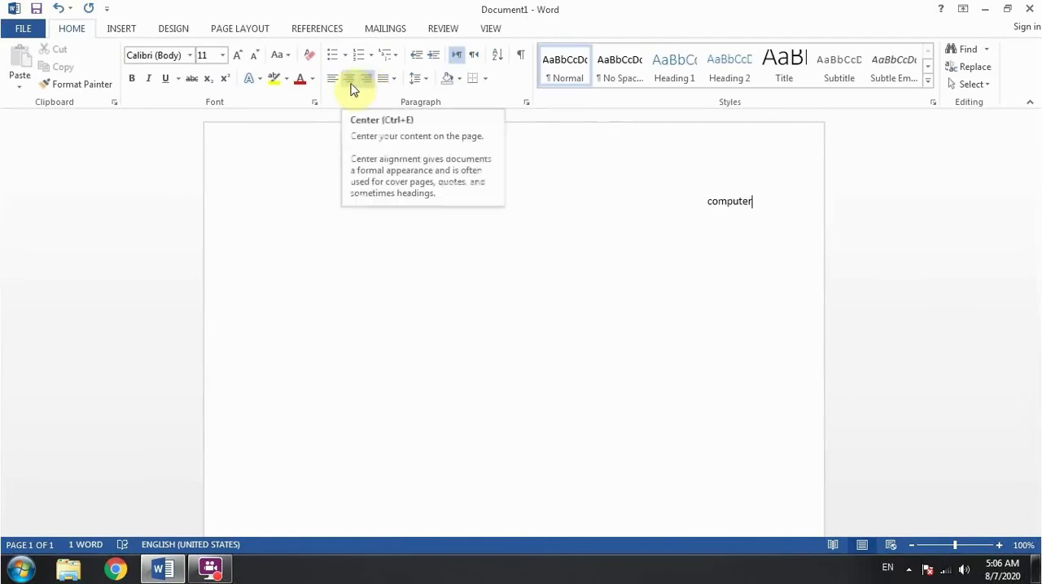
click(350, 79)
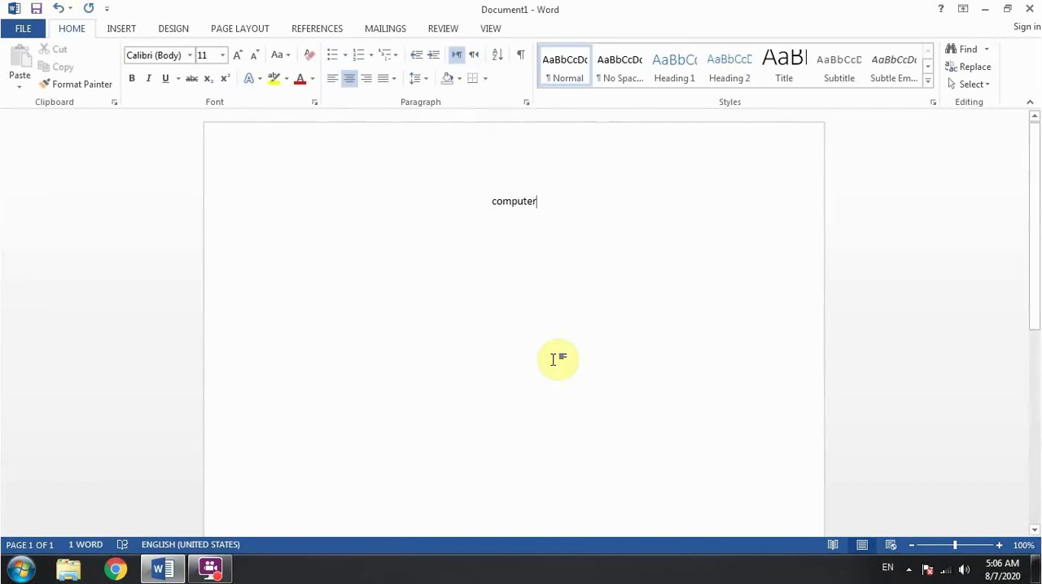
key(ctrl+l)
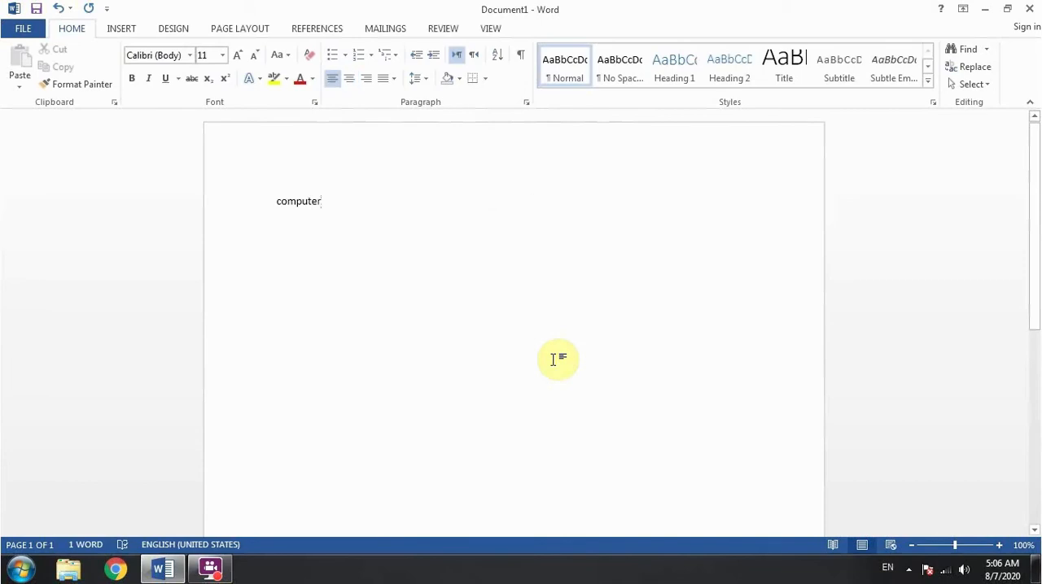
Replace the word with sample paragraphs generated by the formula =rand()
key(ctrl+a)
key(BackSpace)
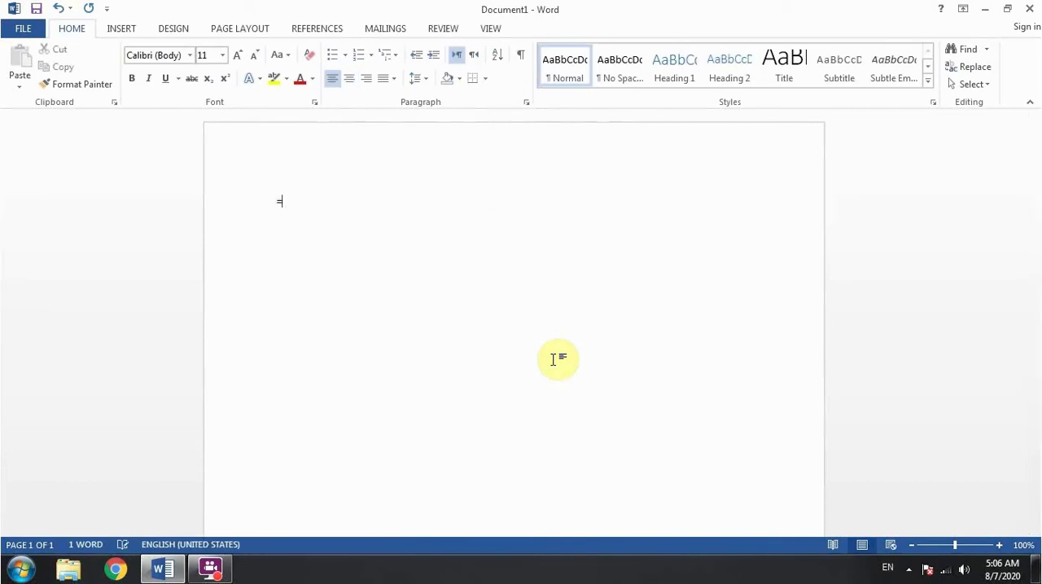
text(=rand())
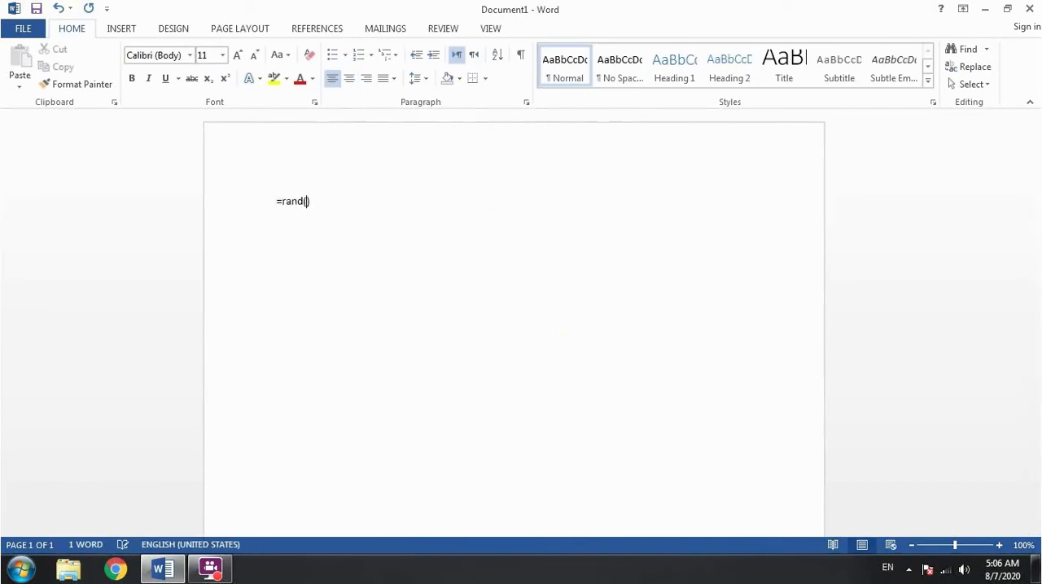
key(Return)
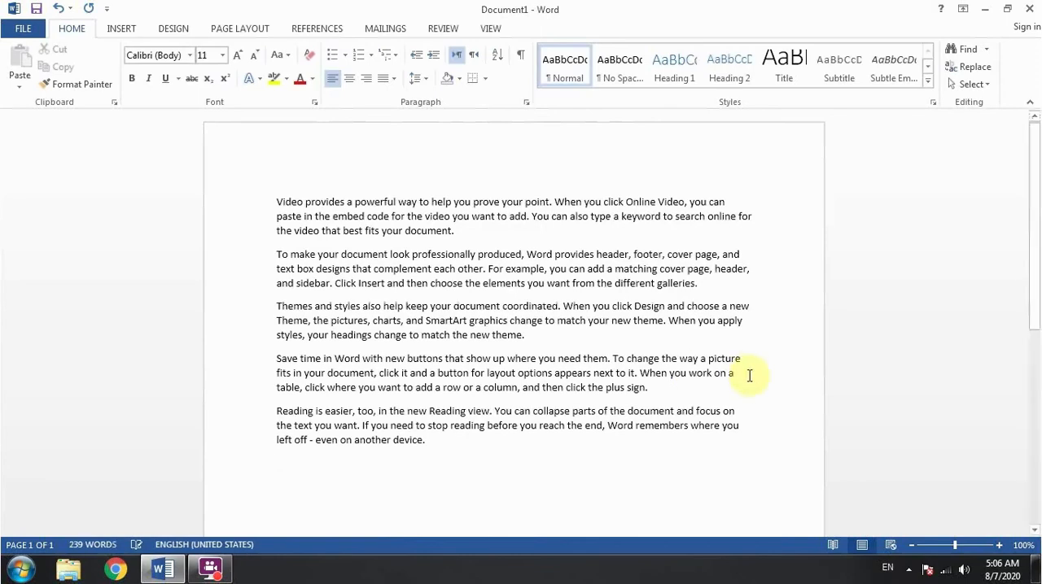
Center-align the third paragraph, which begins "Themes and styles"
drag(538, 337, 265, 303)
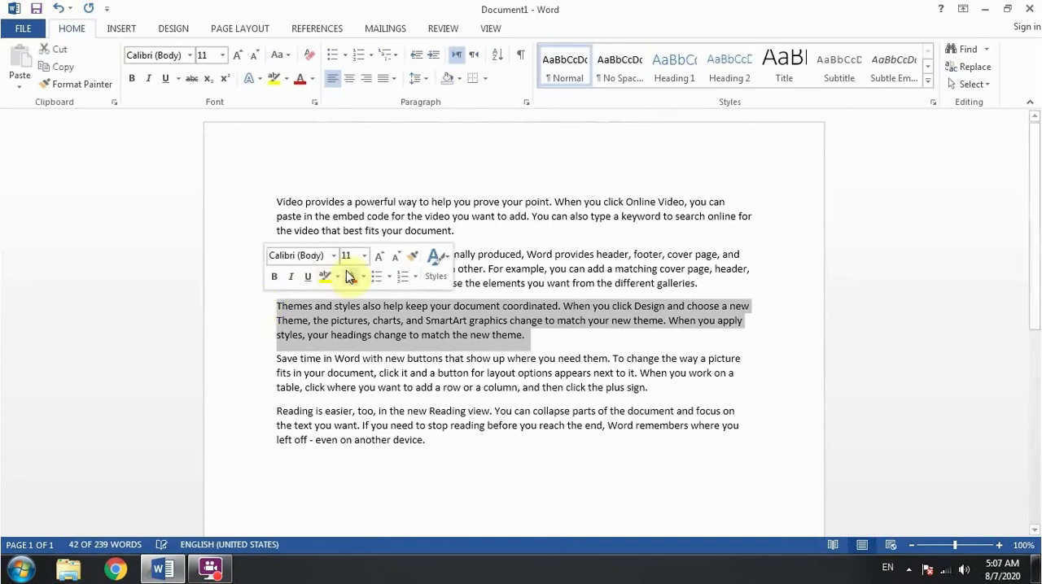
click(352, 81)
click(511, 373)
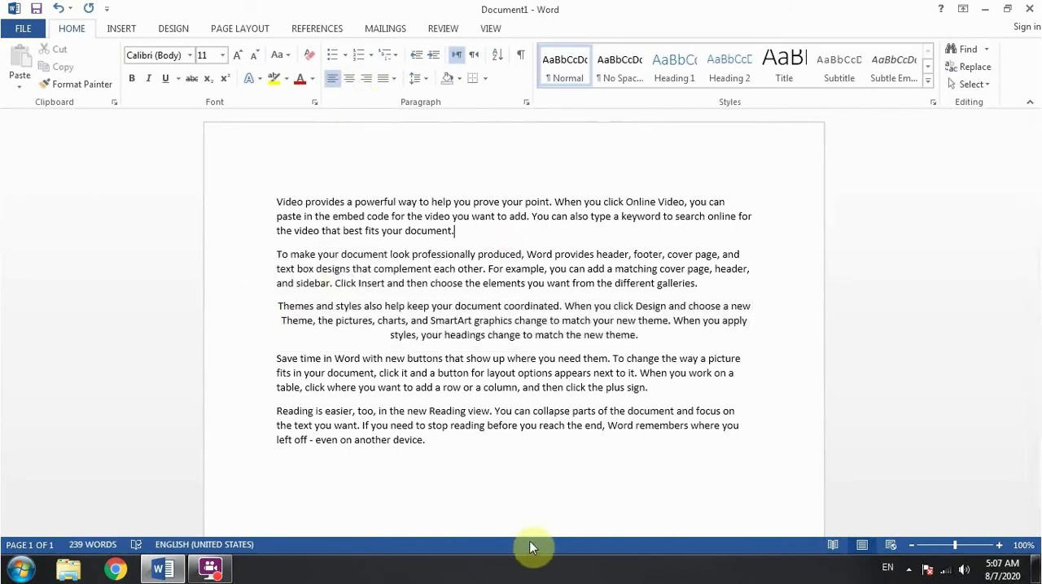
drag(279, 306, 689, 334)
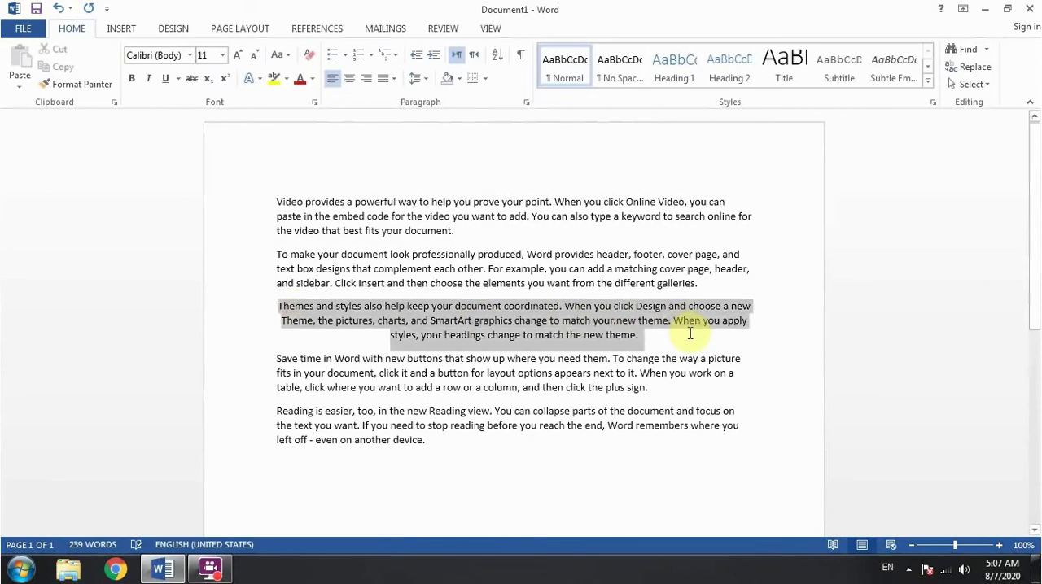
click(598, 254)
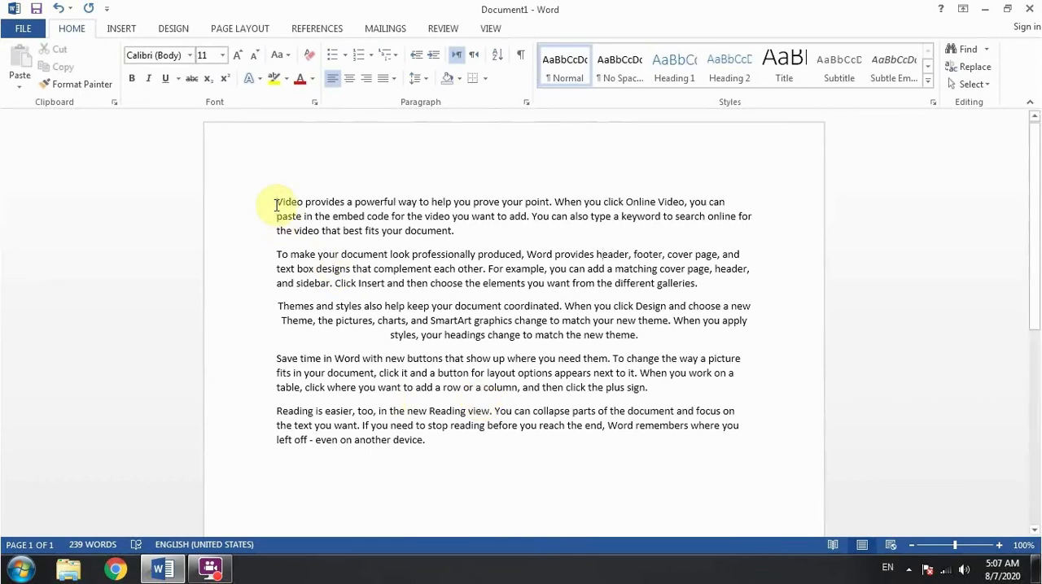
Undo the edits back to the =rand() formula and redo only the sample text generation
key(ctrl+z)
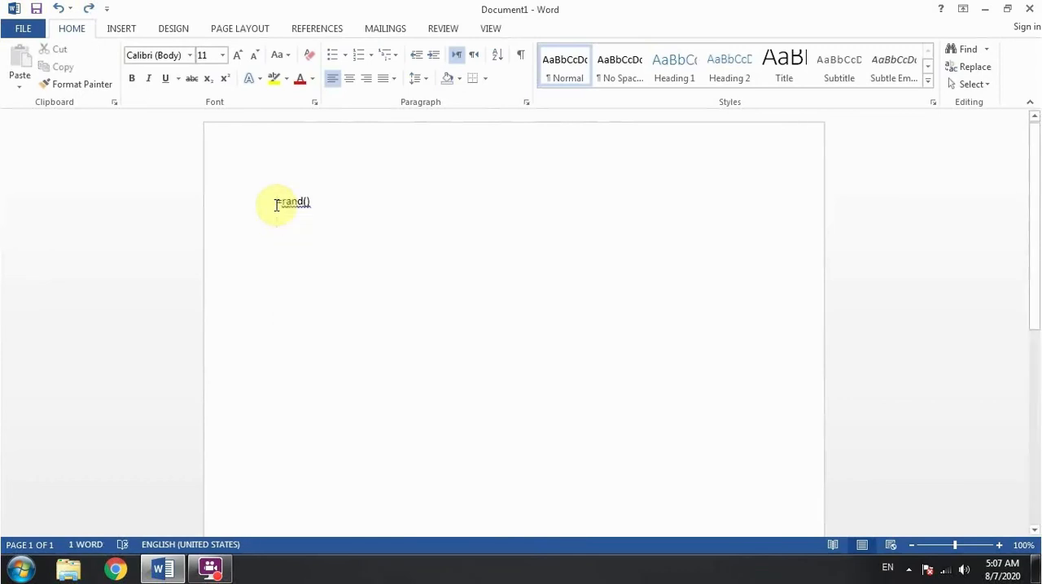
key(ctrl+y)
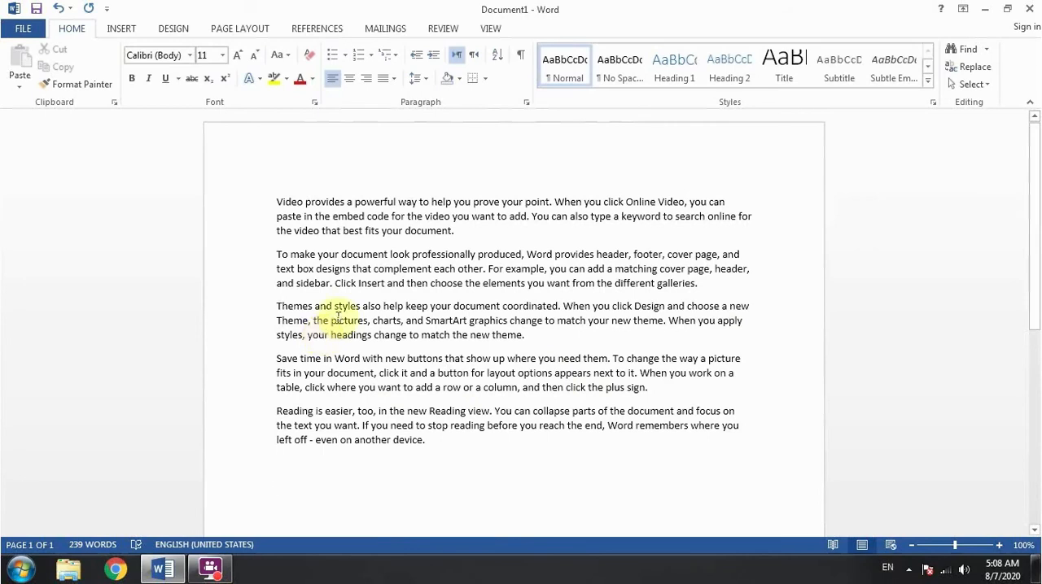
Apply Justify alignment to all the paragraphs in the document
key(ctrl+a)
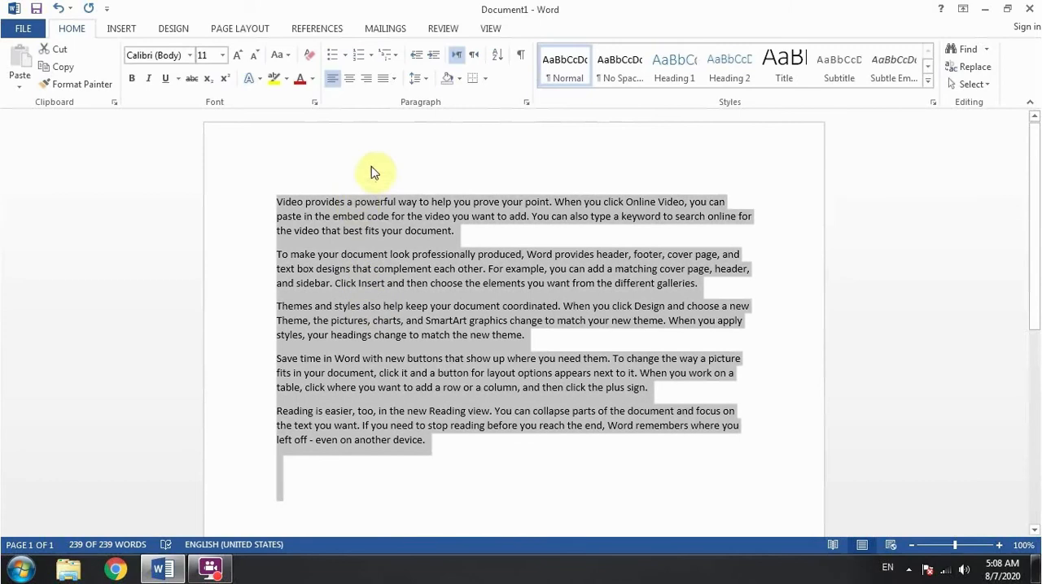
click(382, 80)
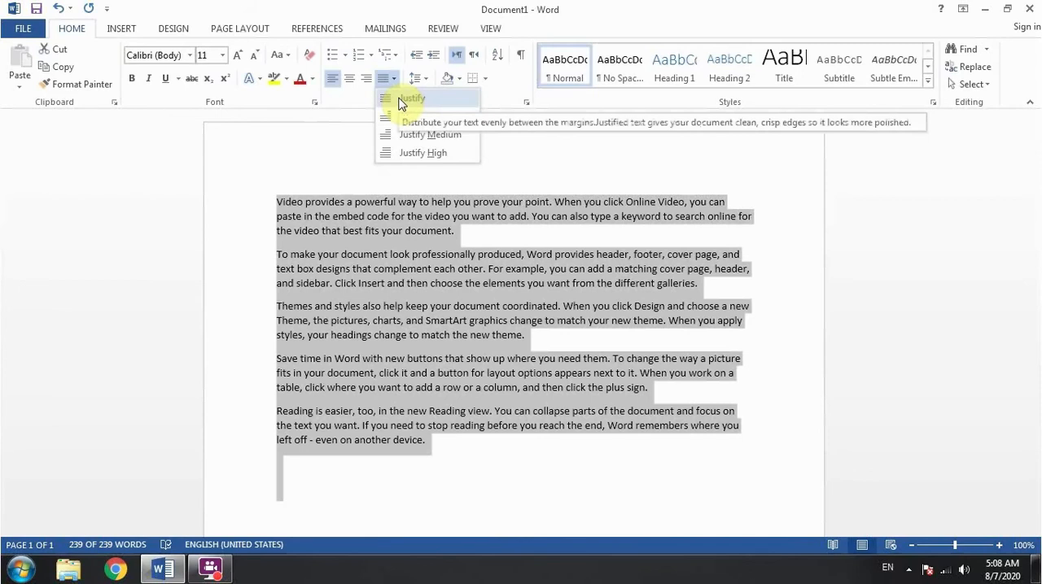
click(399, 98)
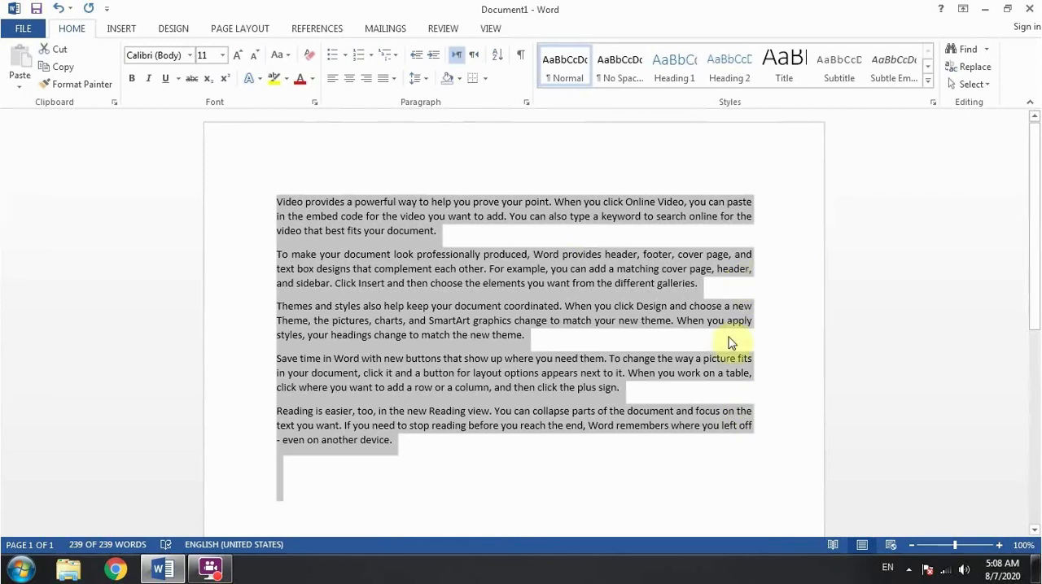
click(394, 81)
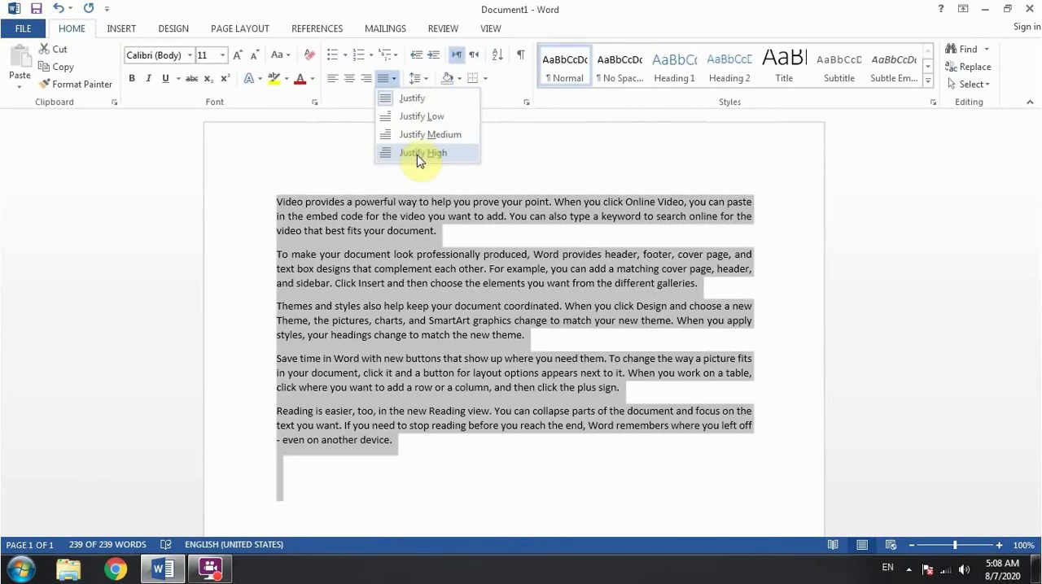
click(431, 270)
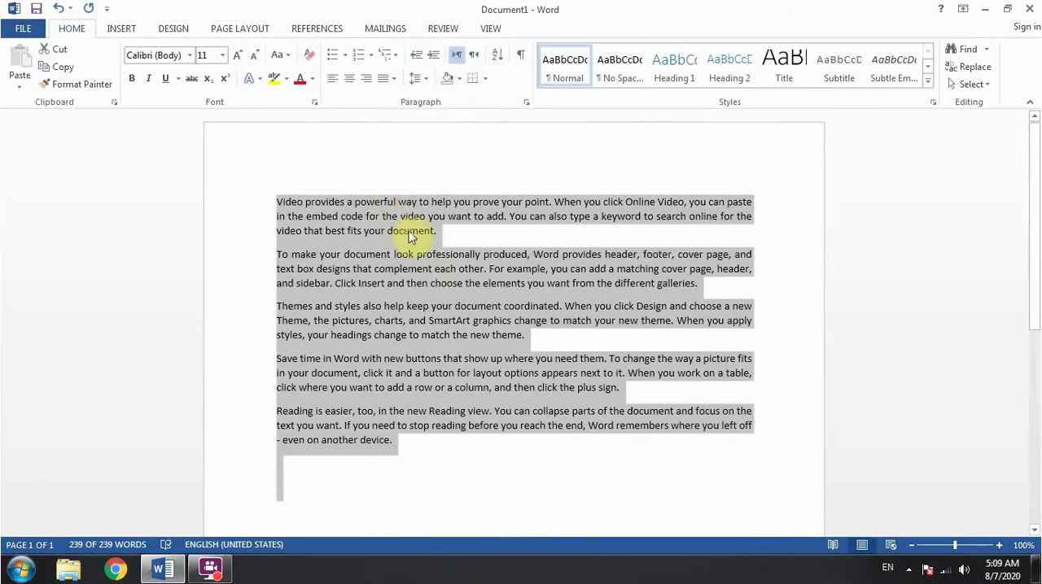
click(443, 232)
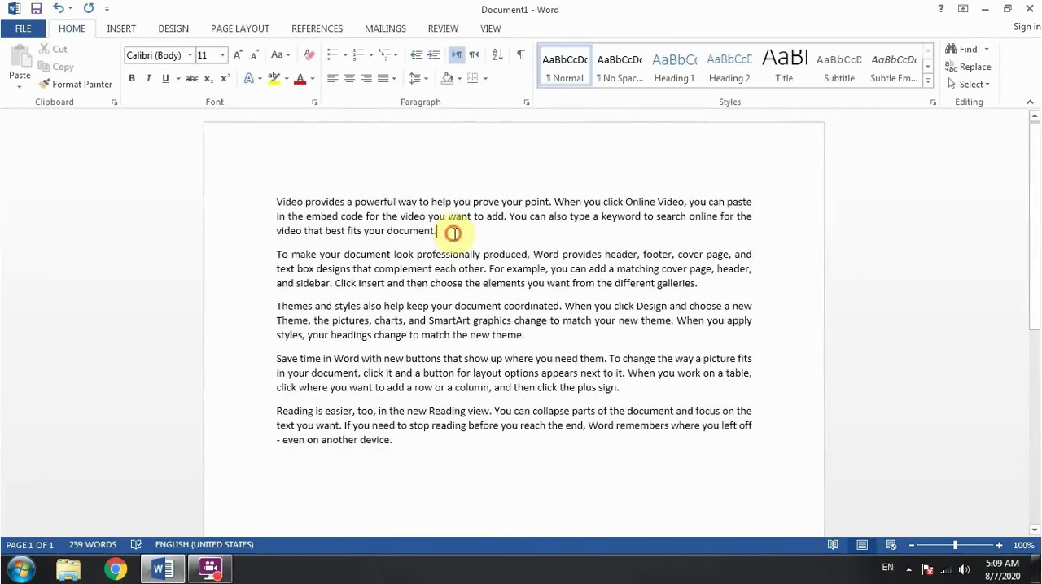
Apply Justify High alignment to the first paragraph
drag(453, 231, 261, 200)
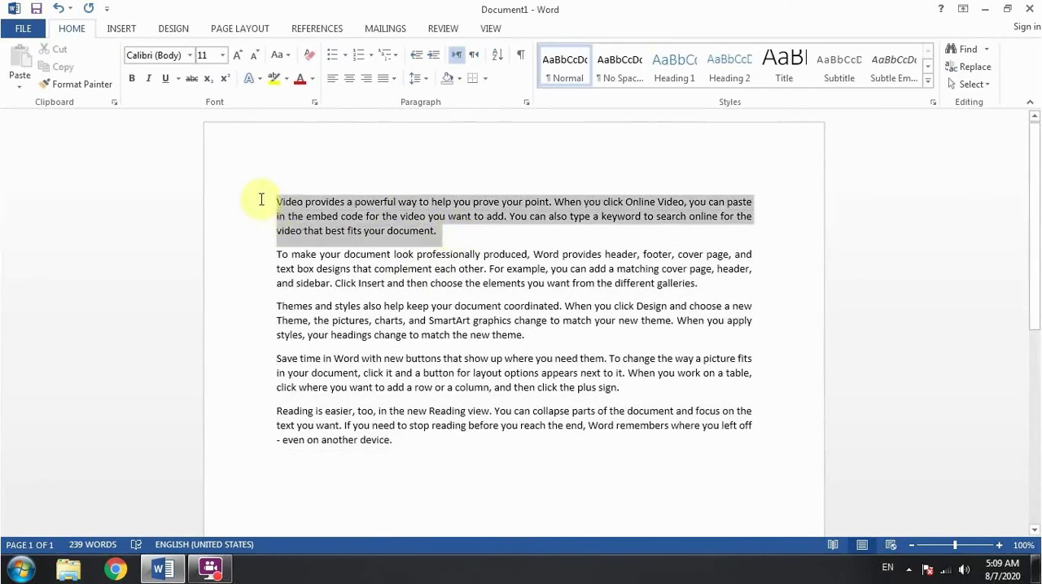
click(417, 78)
click(394, 78)
click(394, 78)
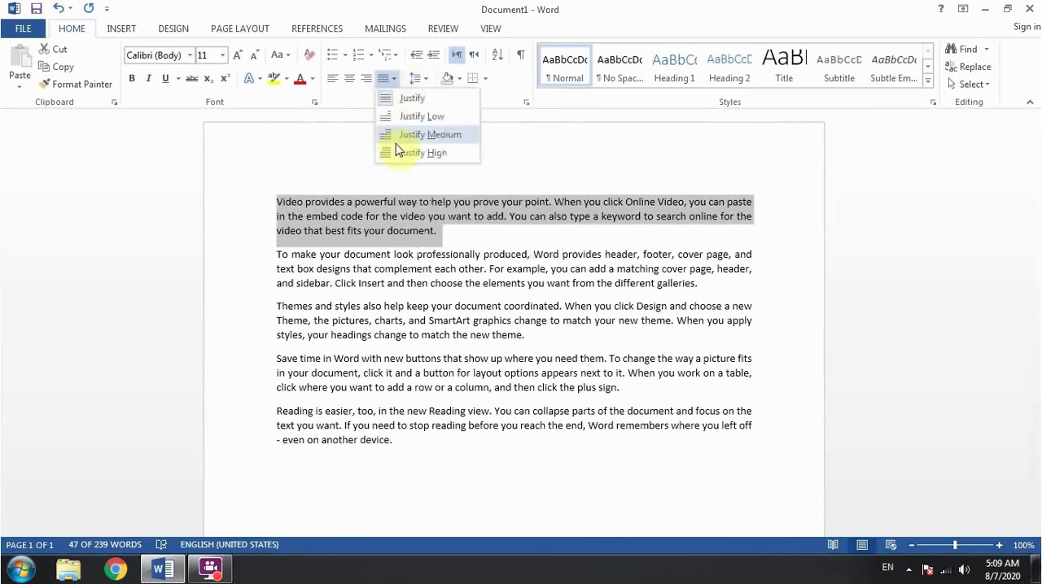
click(396, 153)
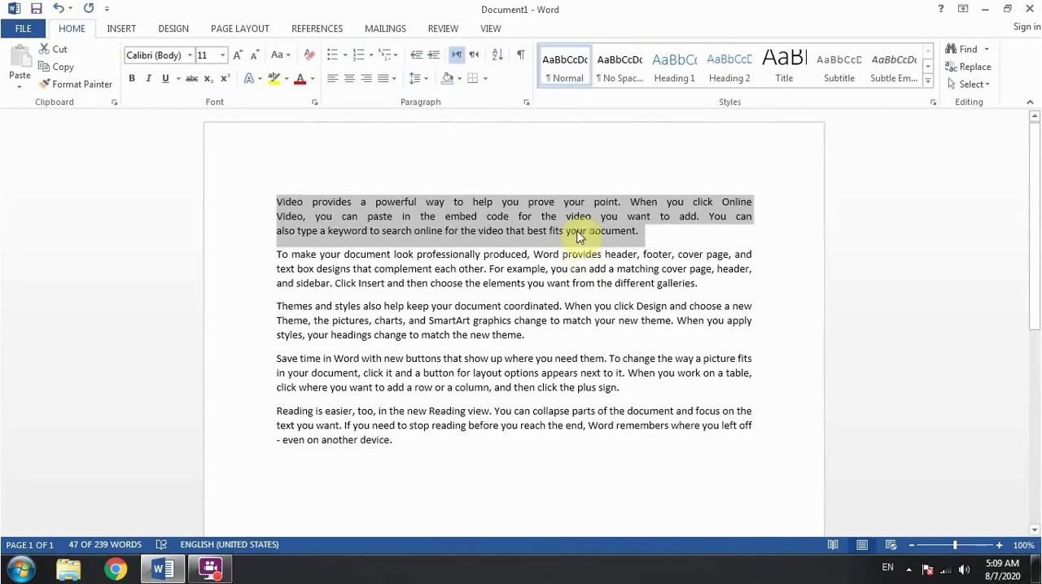
Set the first paragraph back to normal Justify alignment
click(392, 79)
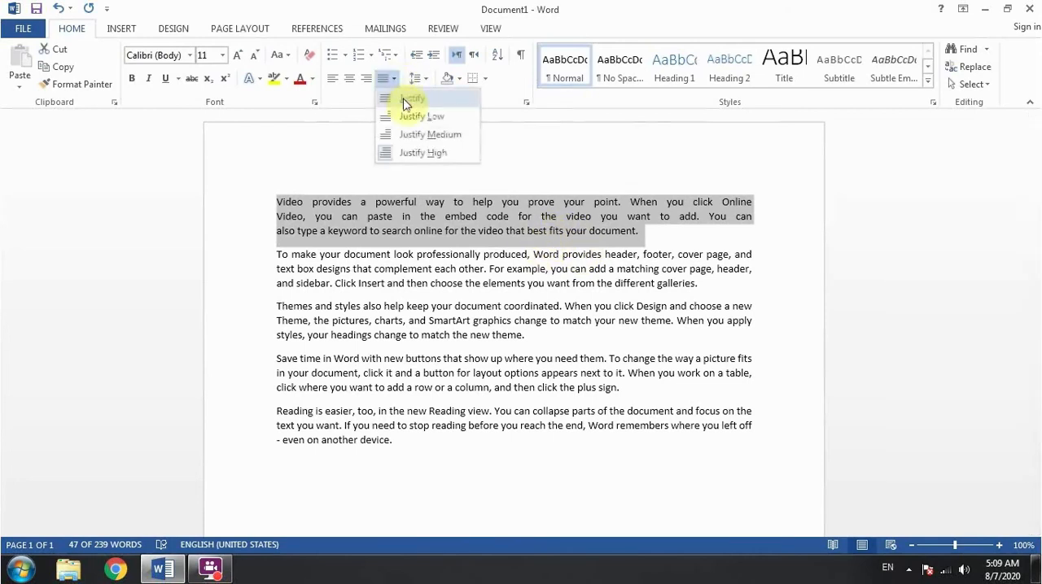
click(409, 107)
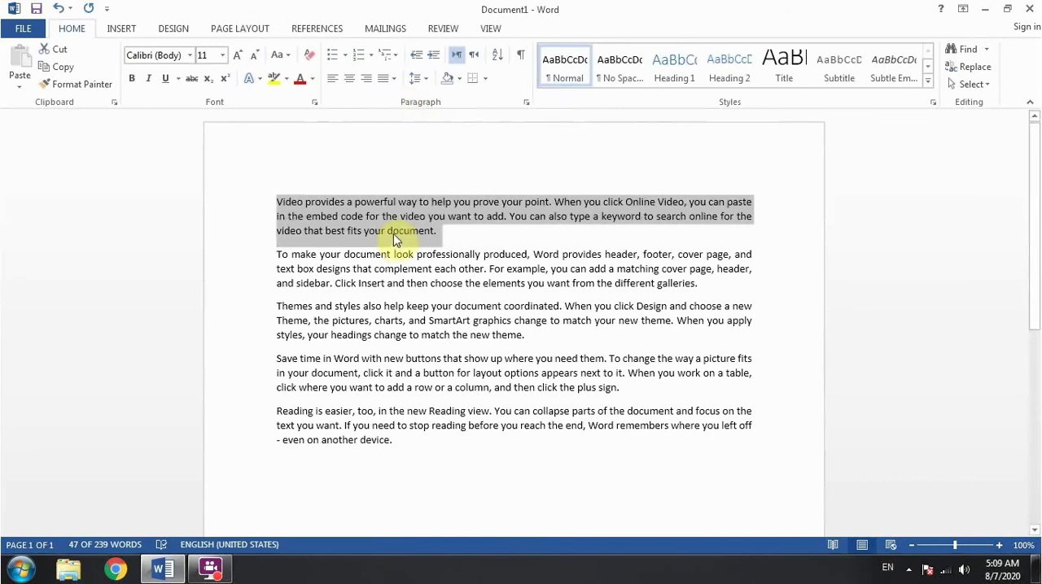
click(391, 79)
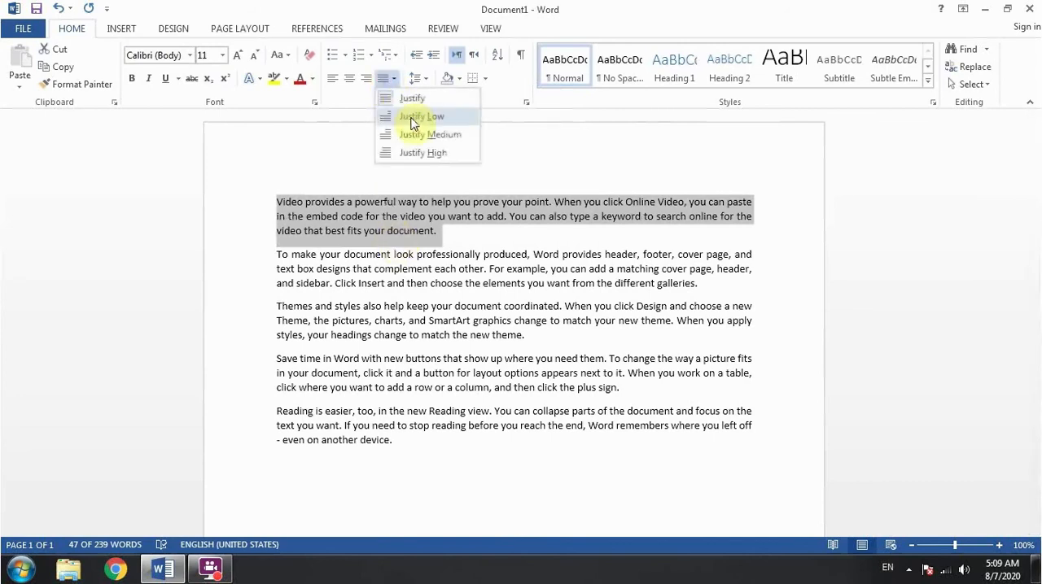
click(519, 461)
Delete all the text in the document and undo the deletion
key(ctrl+a)
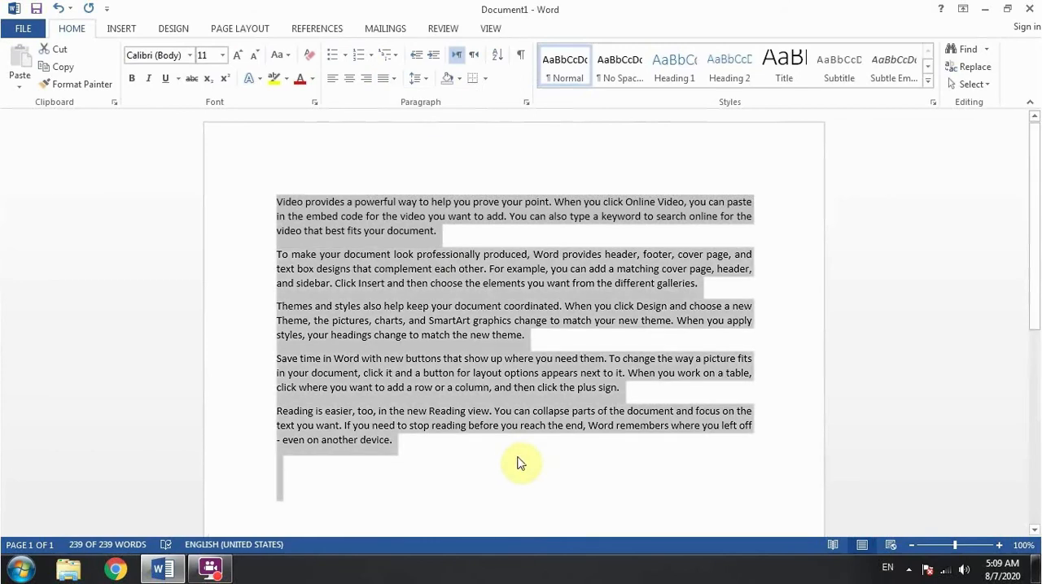
key(Delete)
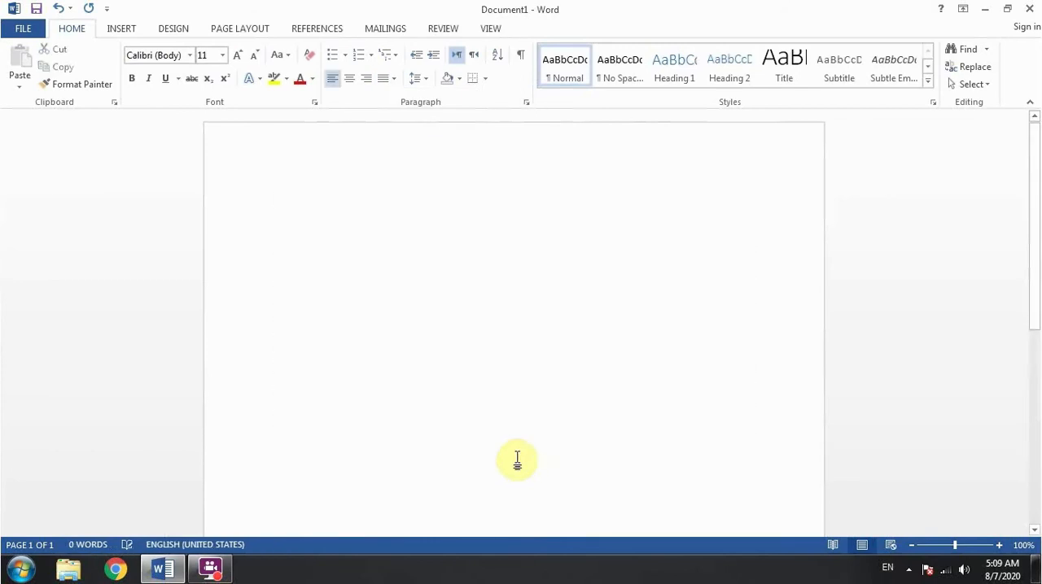
key(ctrl+z)
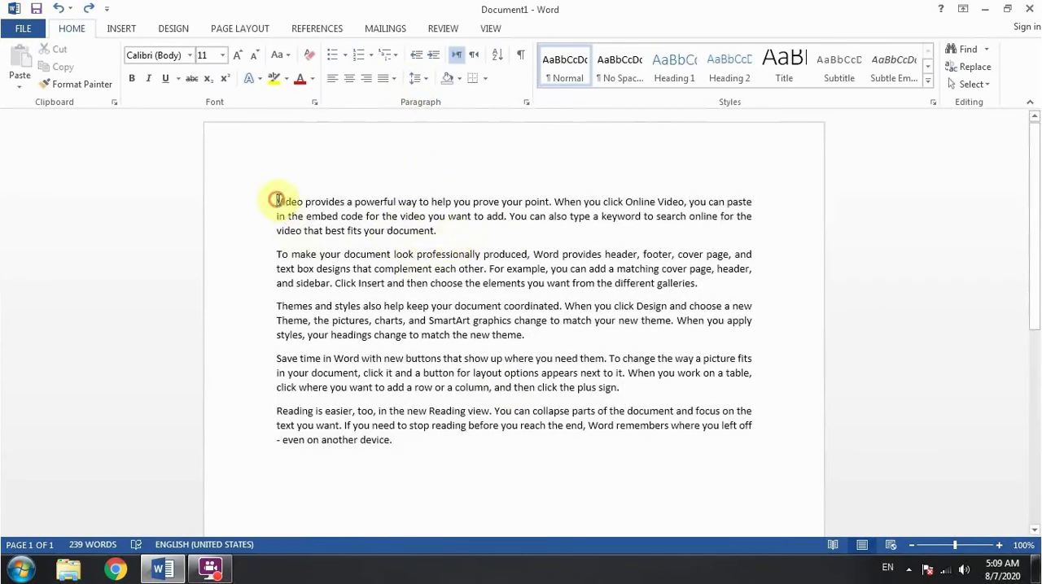
drag(278, 203, 442, 231)
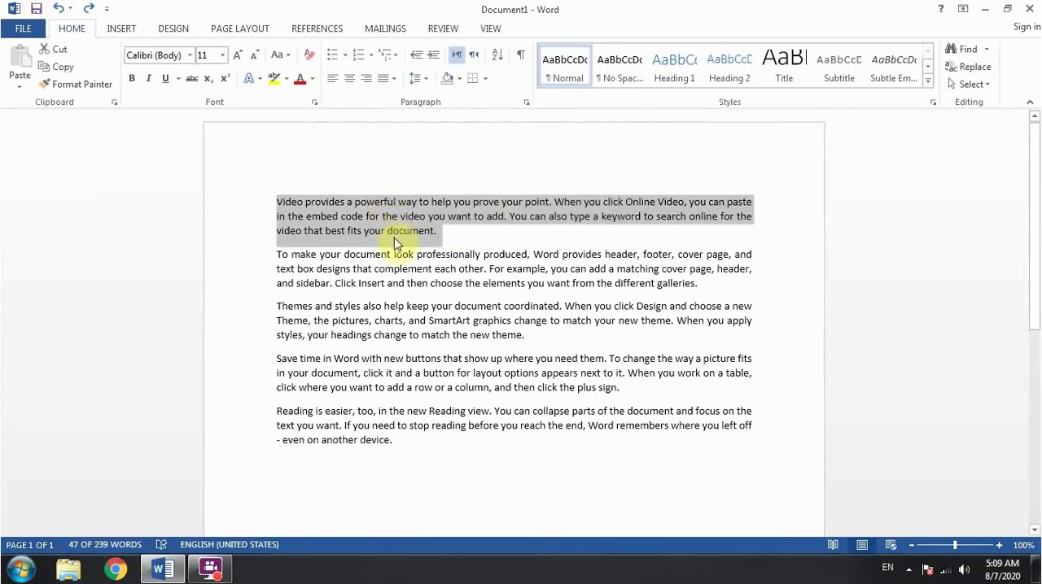
click(424, 80)
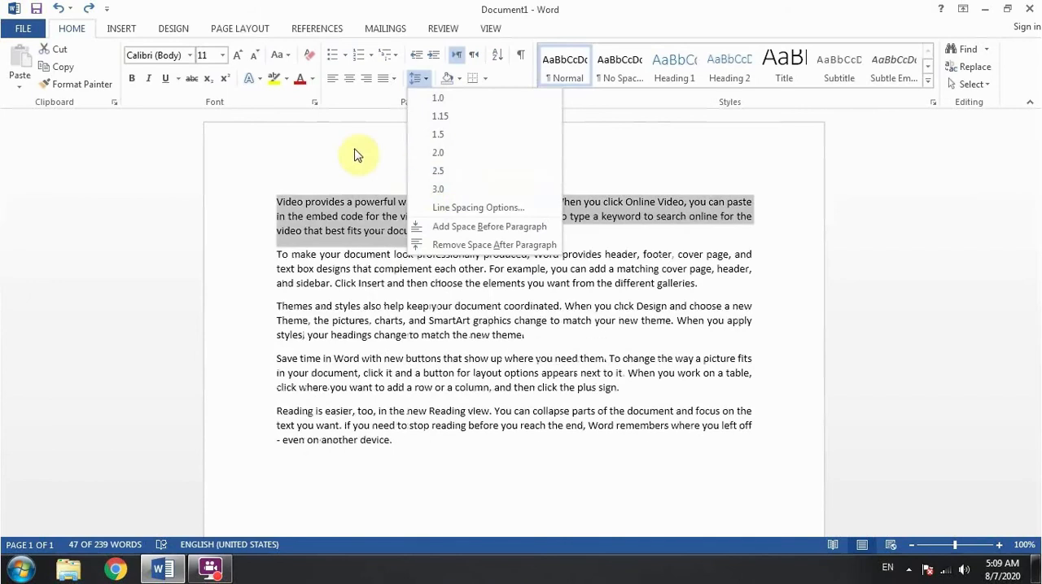
click(355, 150)
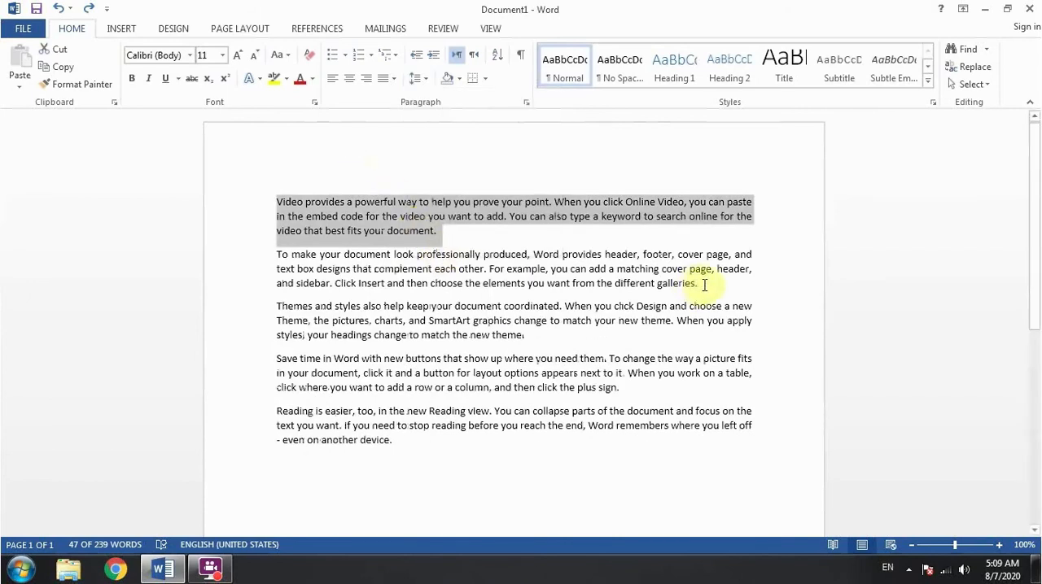
Add space before the second paragraph, which begins "To make your document"
drag(700, 284, 257, 256)
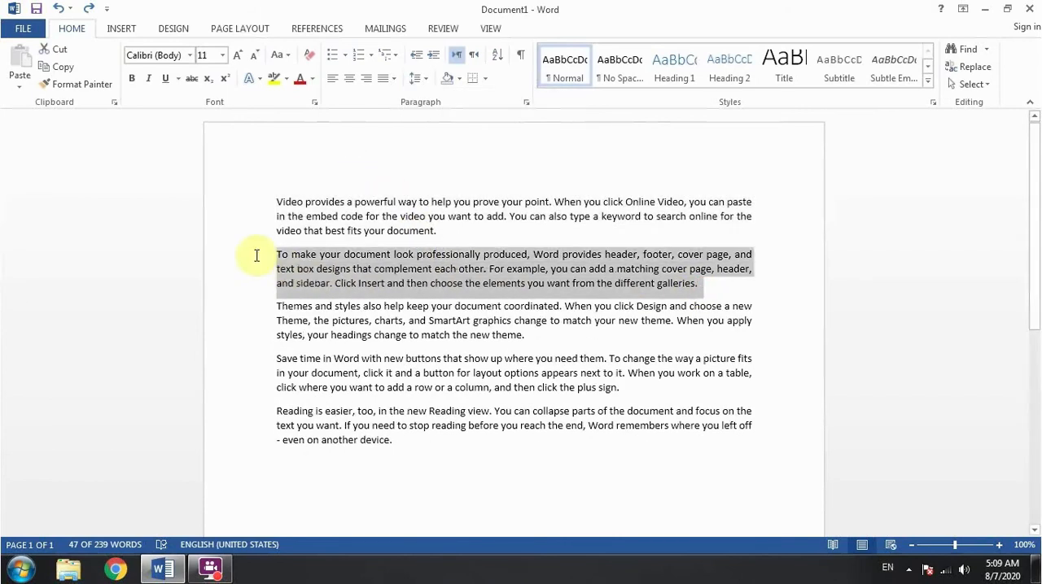
click(420, 79)
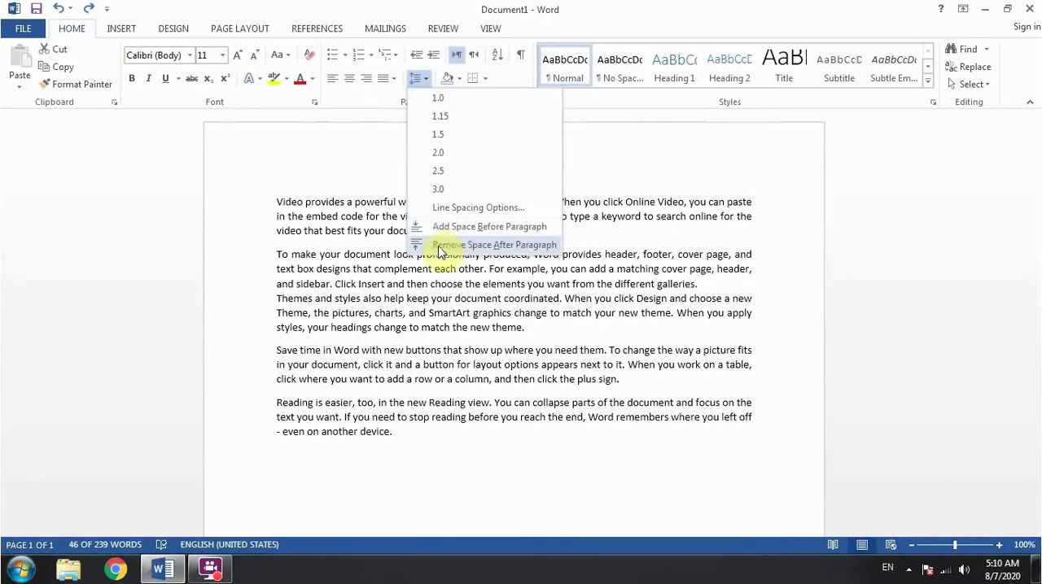
click(495, 228)
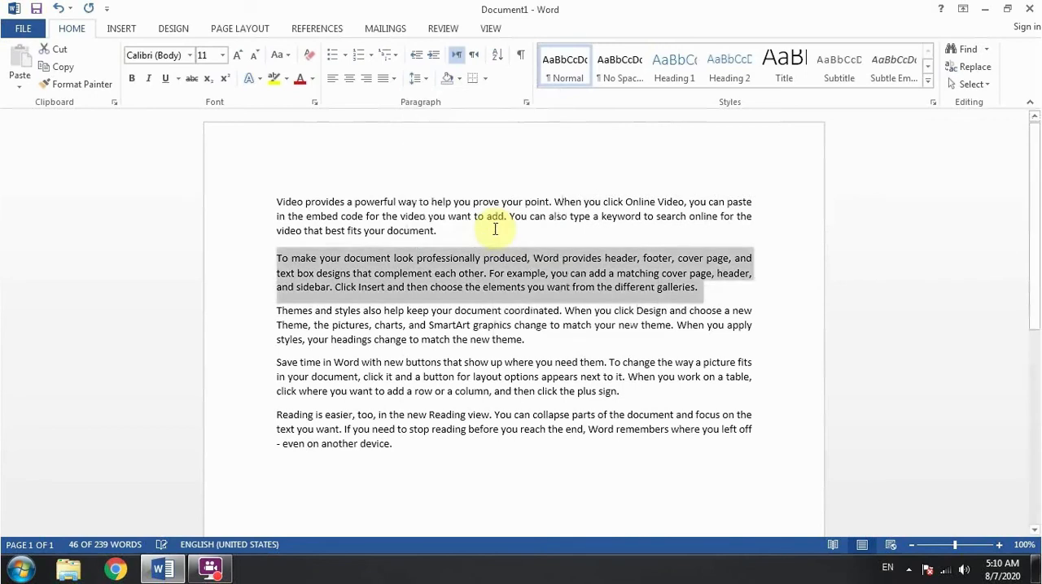
click(474, 237)
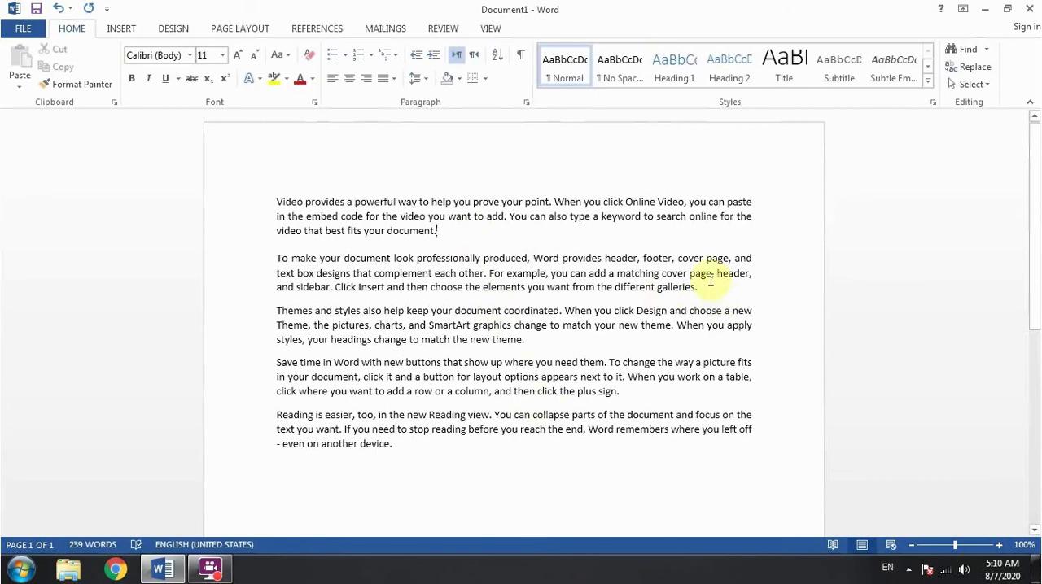
drag(707, 279, 232, 259)
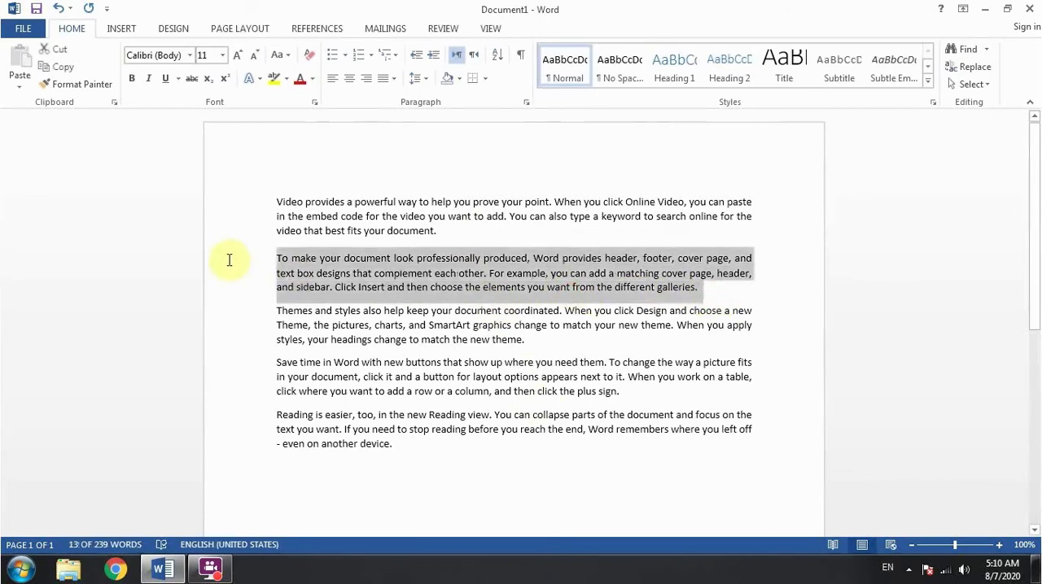
click(419, 79)
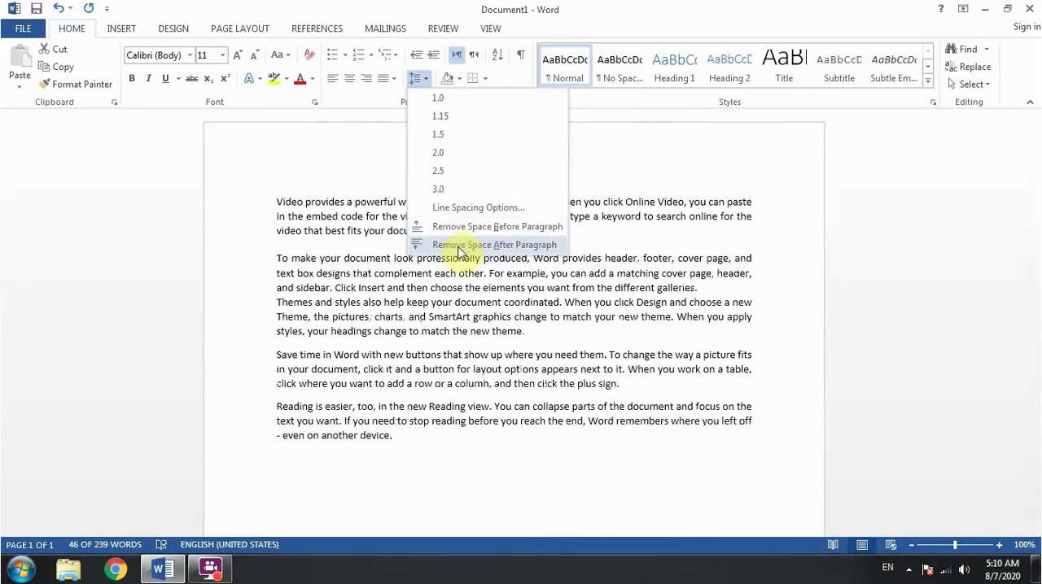
key(Escape)
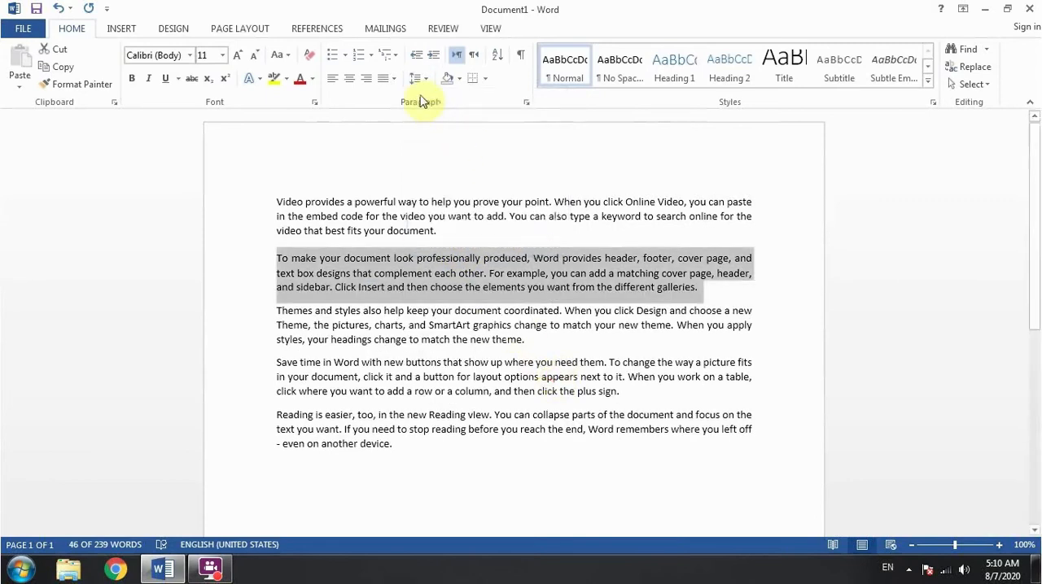
click(472, 226)
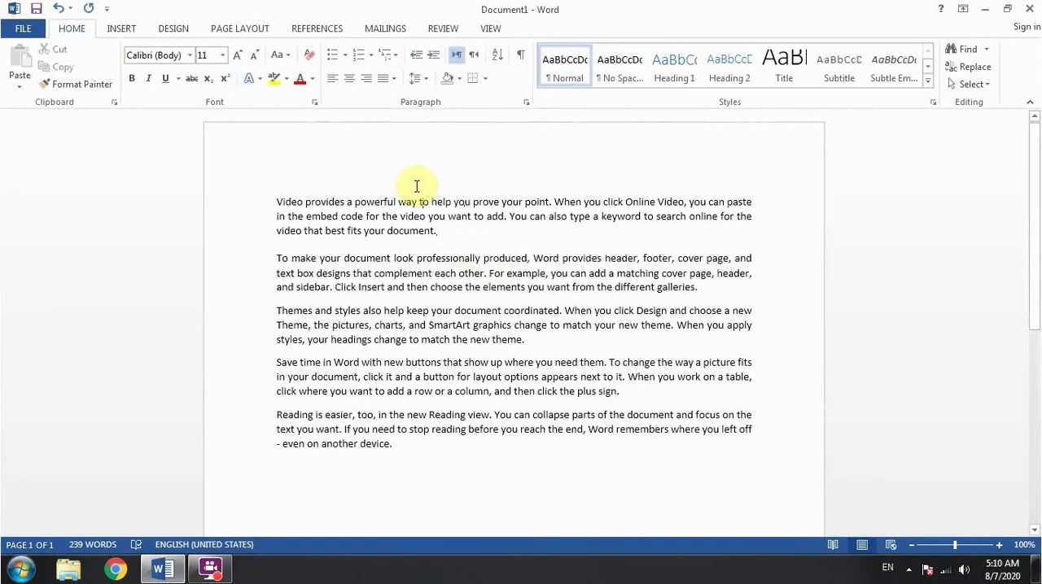
Add a centred title line with the channel name above the first paragraph, leaving a blank line between them
key(Return)
key(ctrl+z)
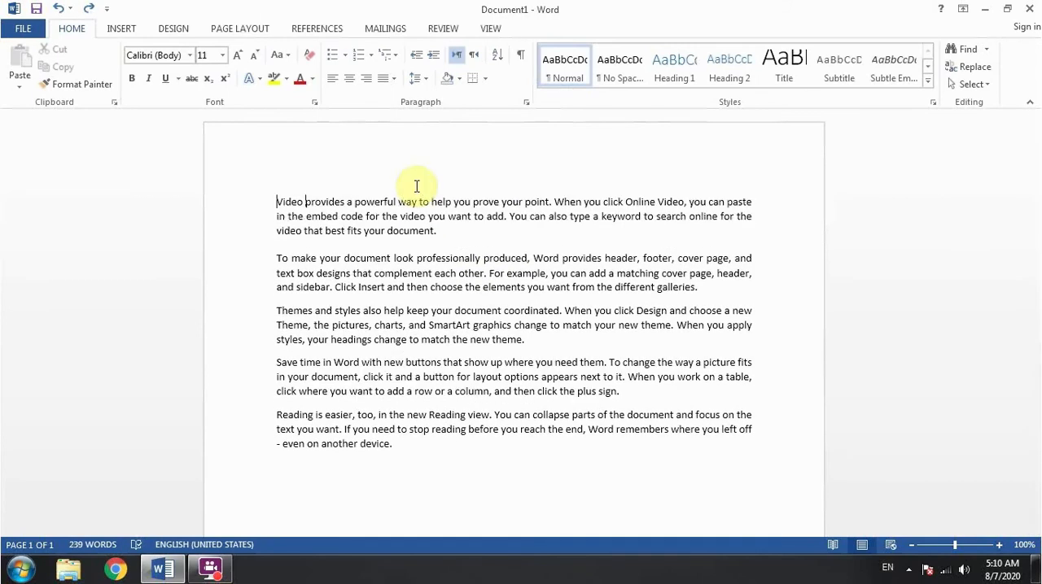
key(Return)
key(Return)
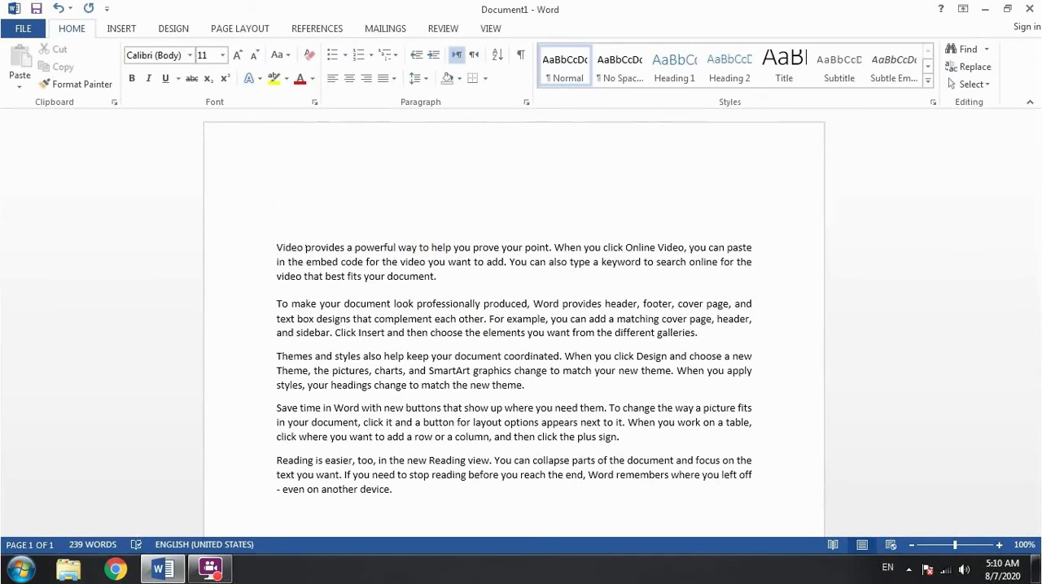
text(Grow With Farhan)
key(ctrl+e)
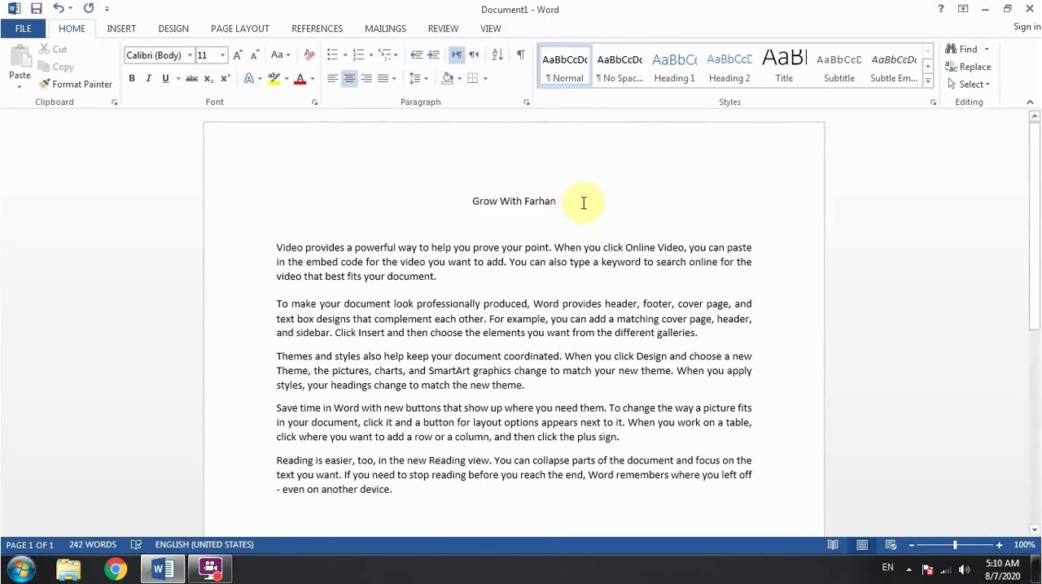
Apply dark orange paragraph shading to the title line
drag(466, 202, 568, 212)
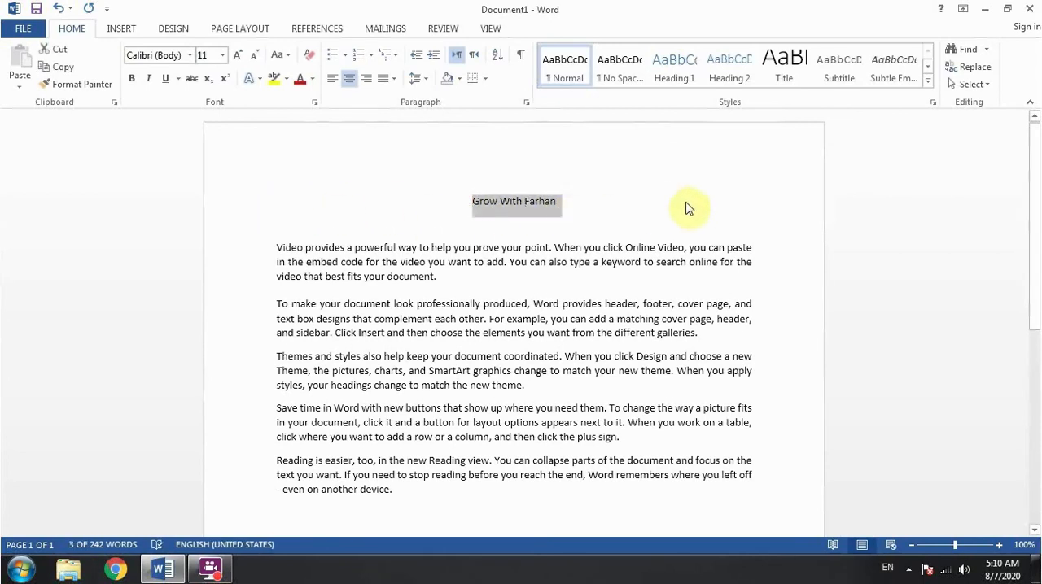
click(460, 80)
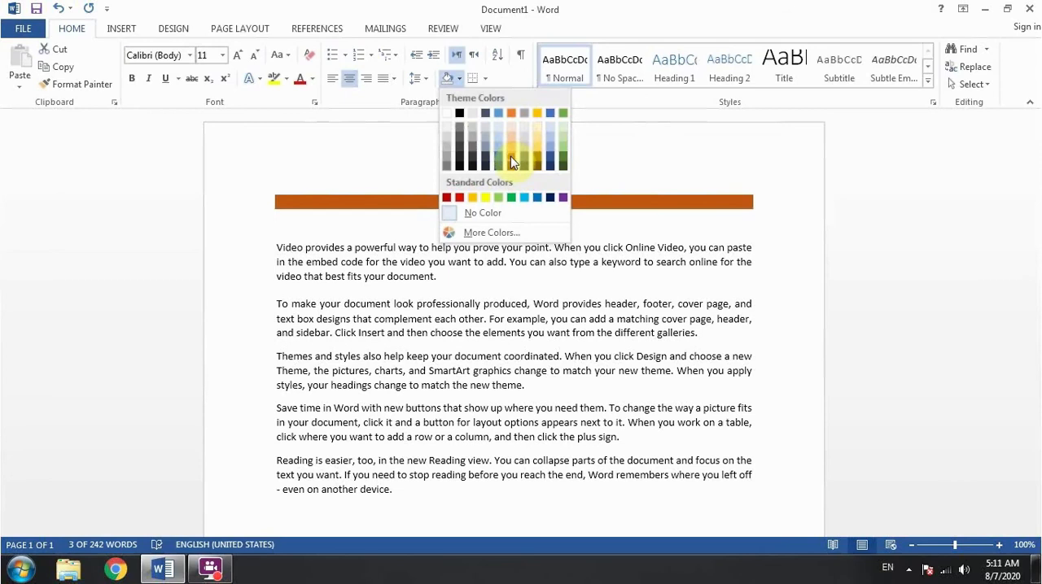
click(510, 156)
click(500, 227)
Change the font colour of the title text to white
drag(473, 203, 560, 201)
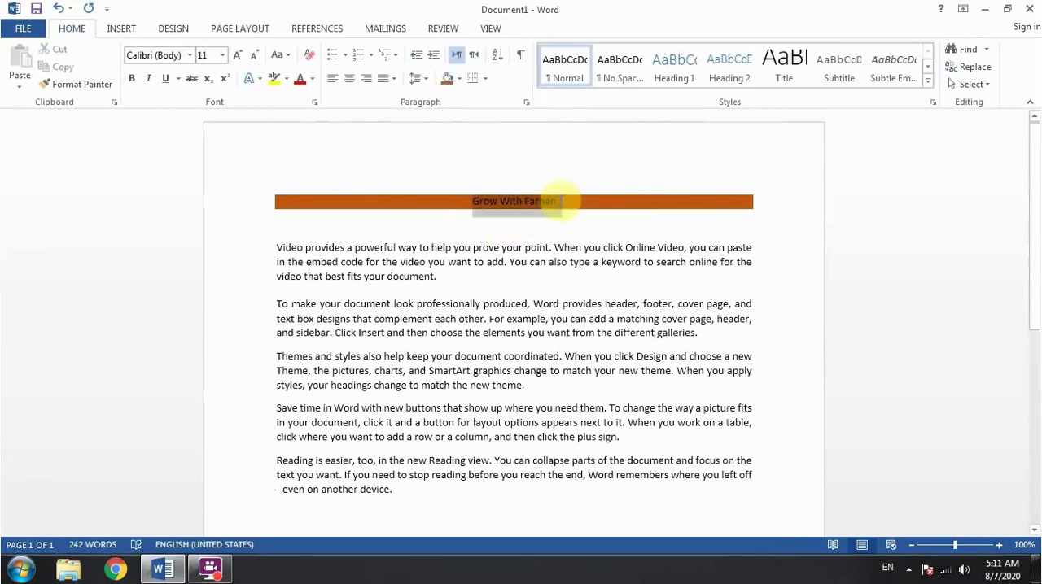
click(312, 78)
click(299, 132)
click(486, 251)
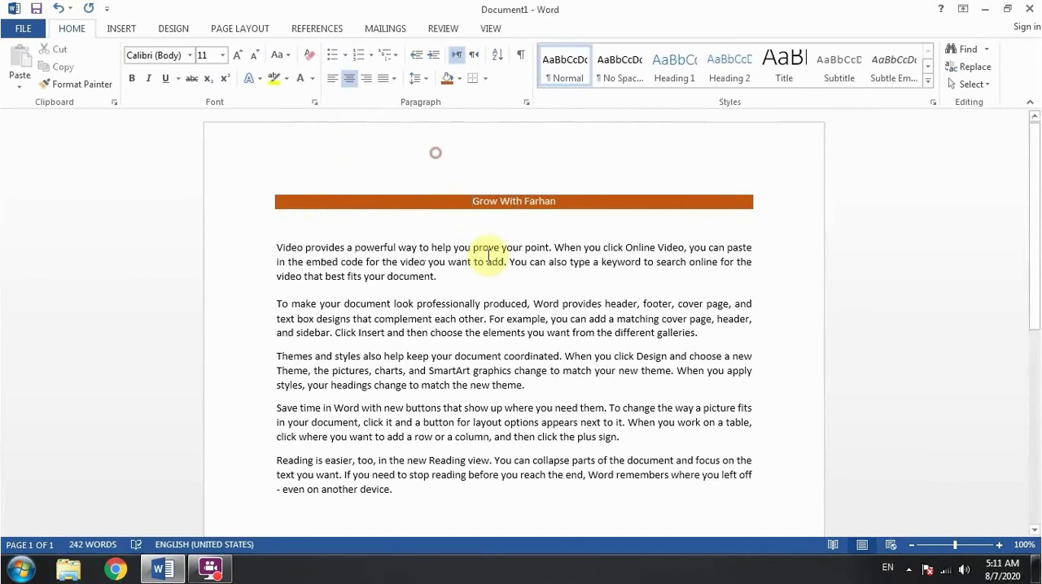
Make the title bold and increase its font size to 17
key(ctrl+shift+Right)
key(ctrl+shift+Right)
key(ctrl+shift+Right)
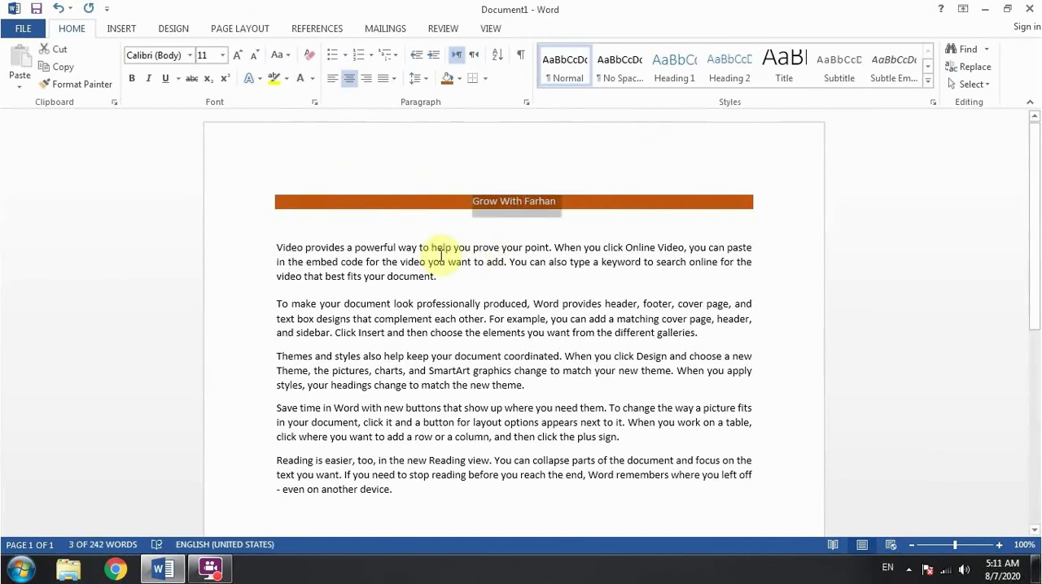
key(ctrl+b)
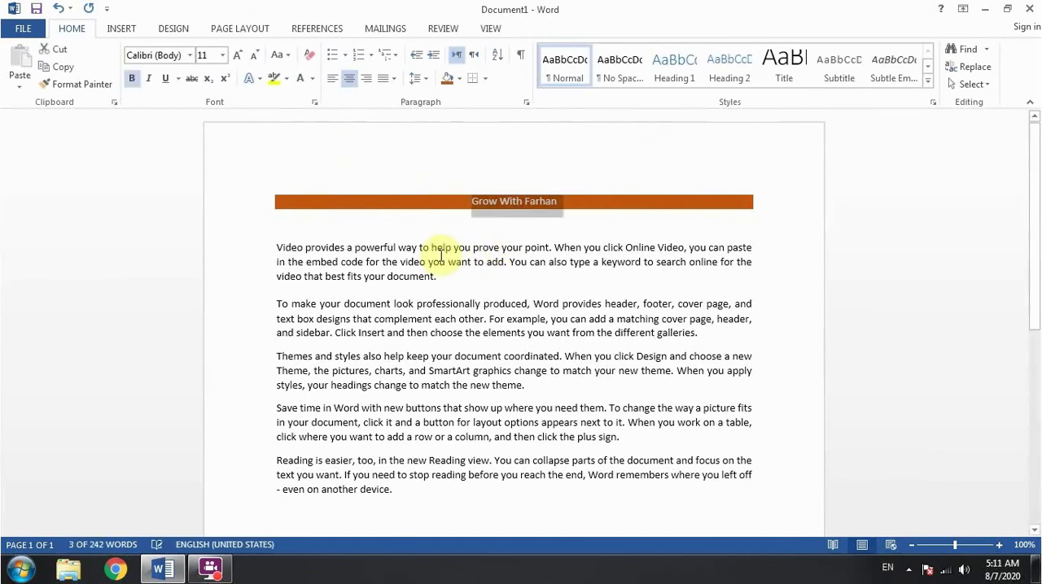
key(ctrl+bracketright)
key(ctrl+bracketright)
key(ctrl+bracketright)
key(ctrl+bracketright)
key(ctrl+bracketright)
key(ctrl+bracketright)
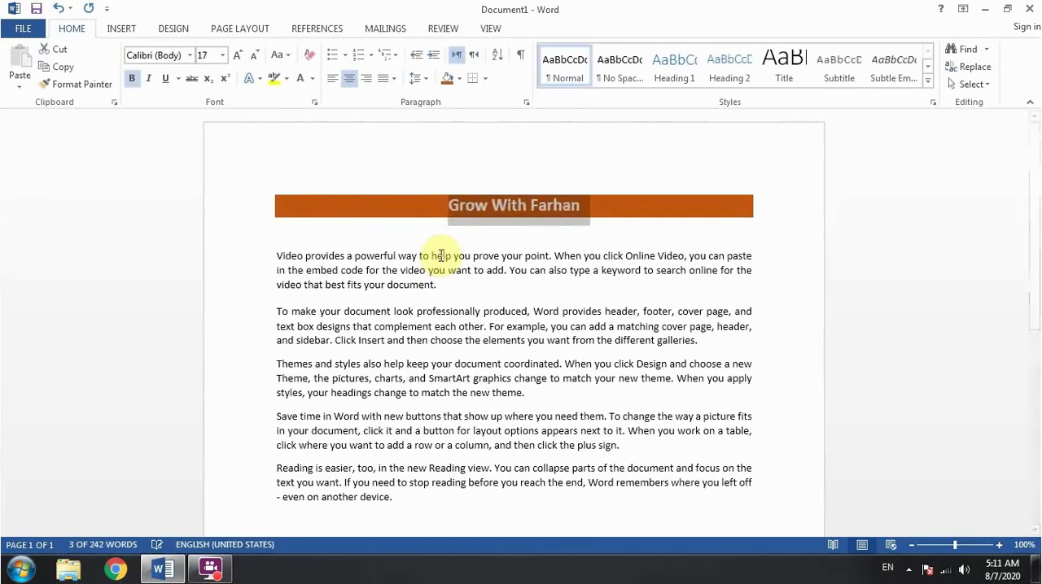
click(568, 270)
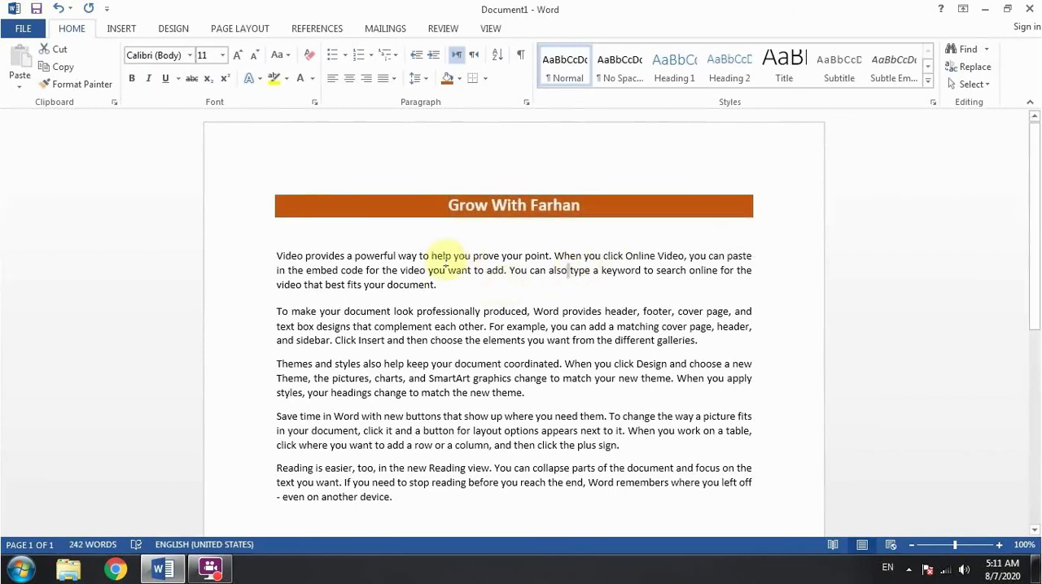
Change the title's font to Calibri Light
drag(448, 206, 583, 204)
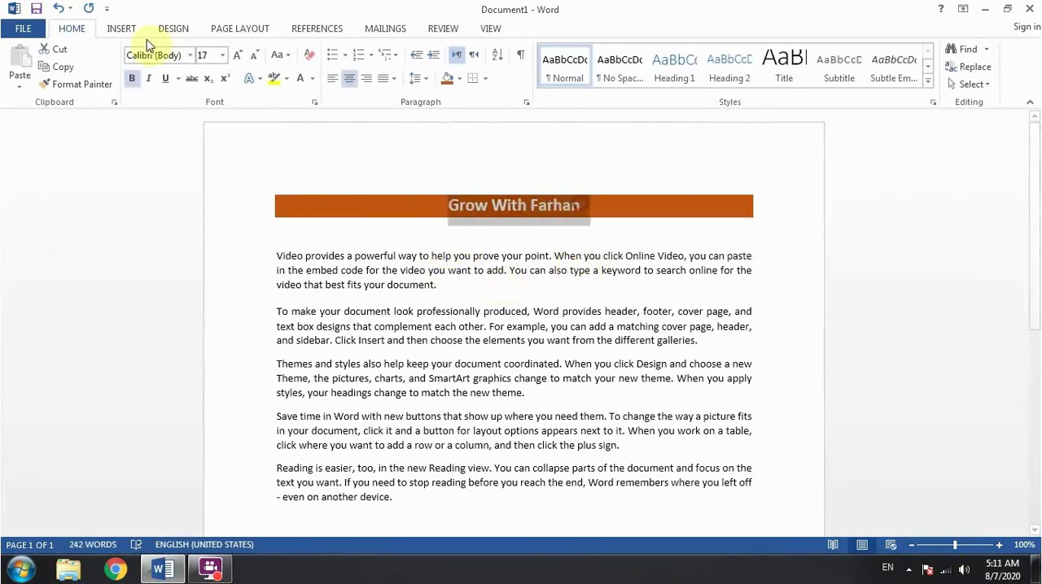
click(171, 56)
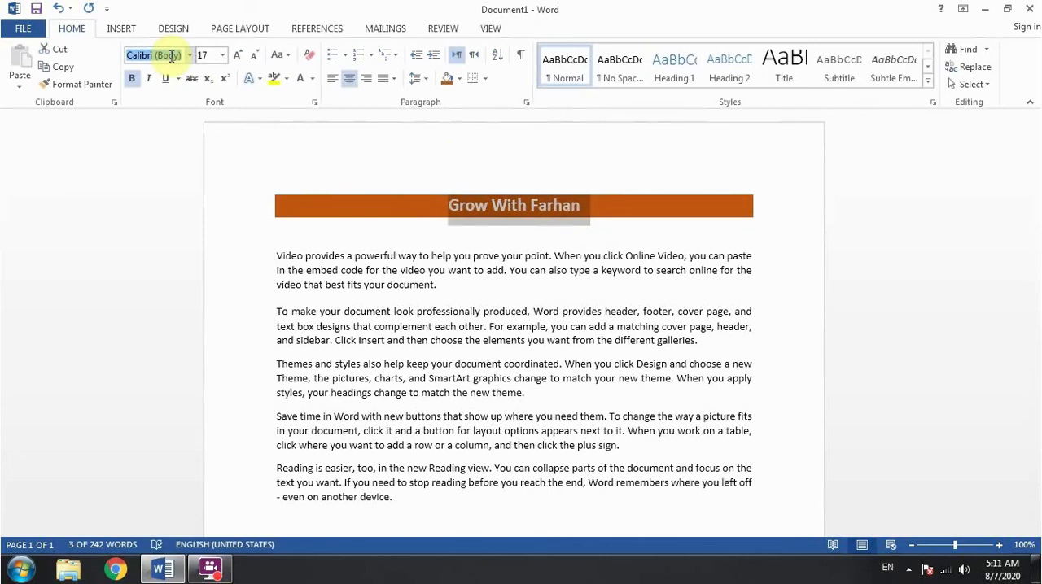
text(Ca)
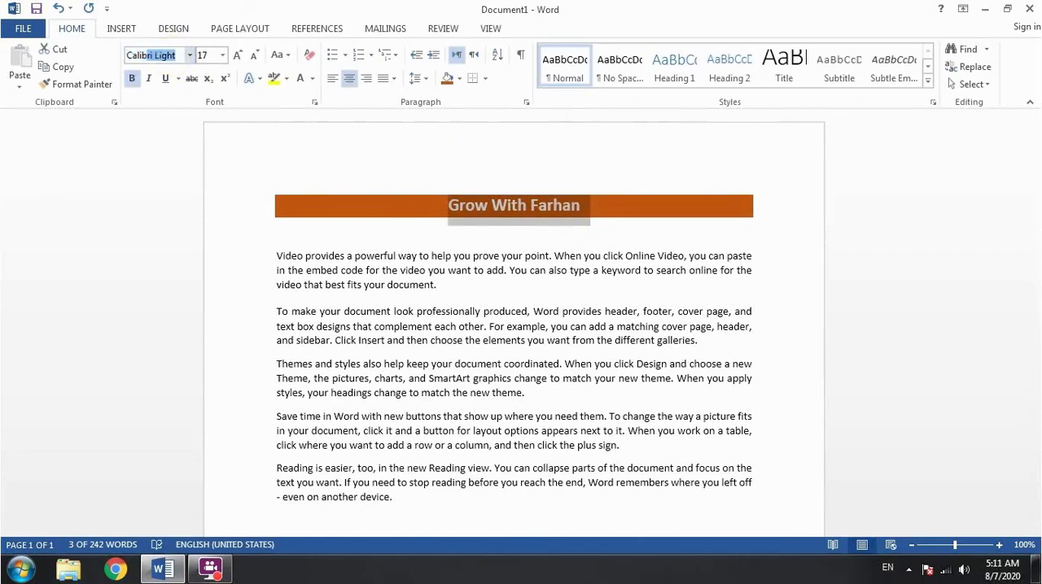
text(lib)
key(Return)
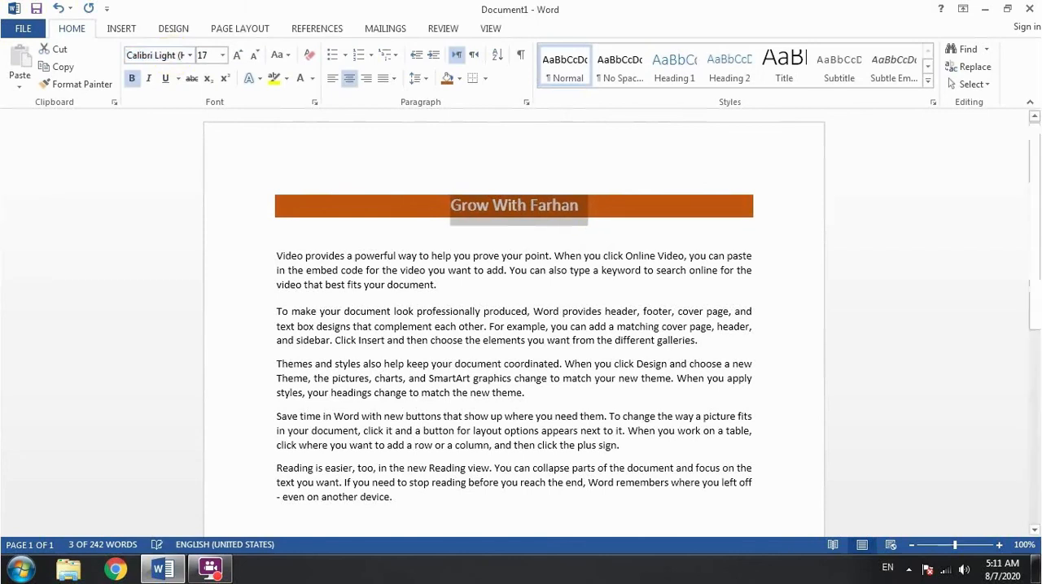
click(443, 208)
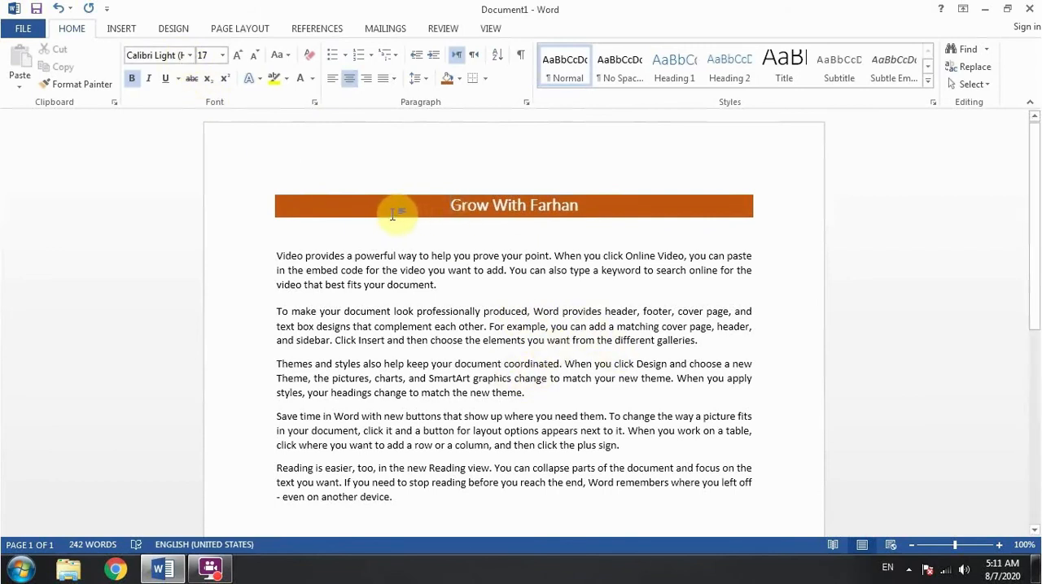
Shade the second line of the paragraph beginning "To make your document" with dark blue-gray
drag(276, 326, 754, 329)
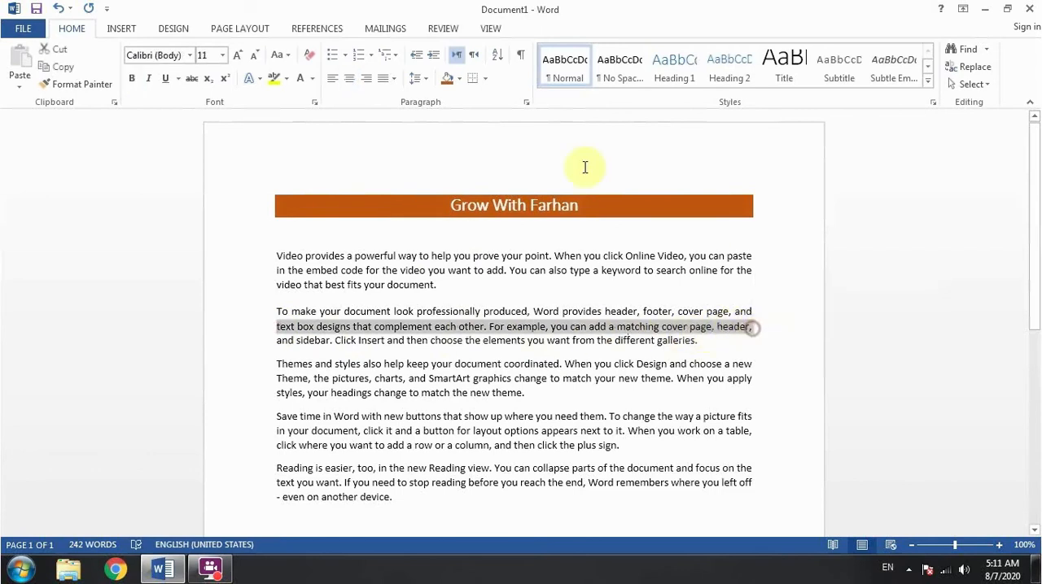
click(459, 79)
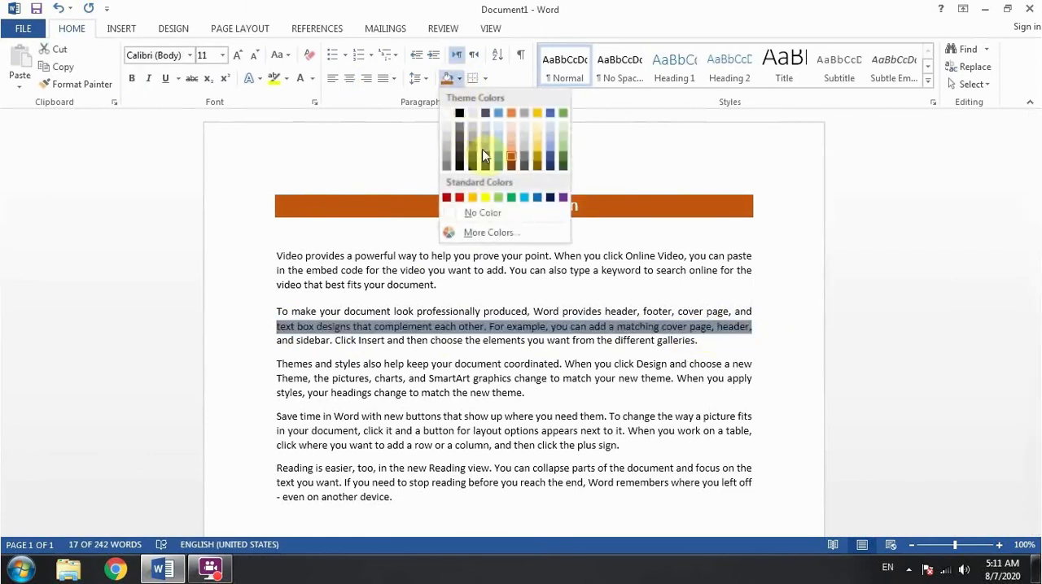
click(482, 155)
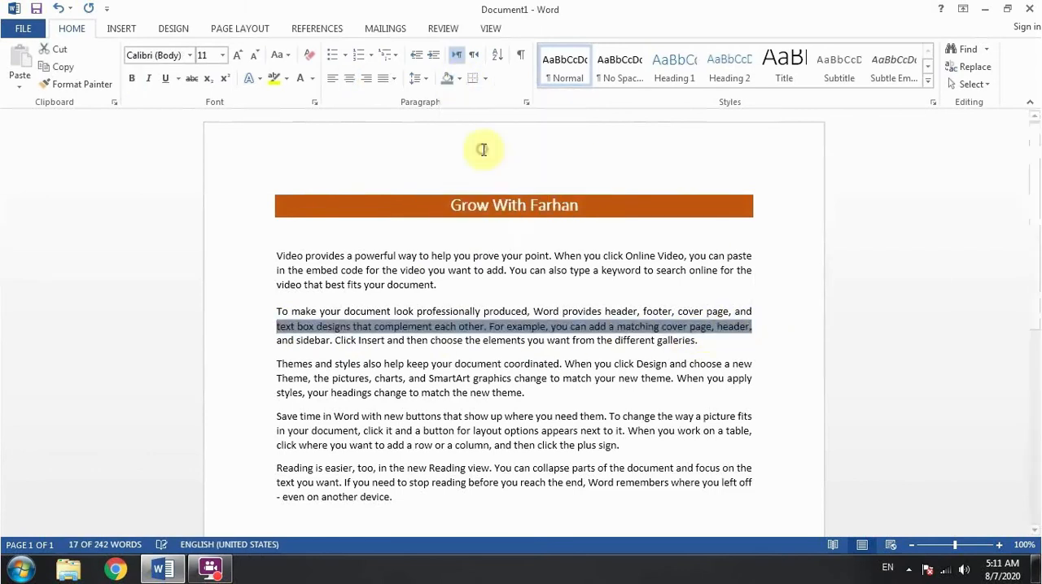
click(422, 79)
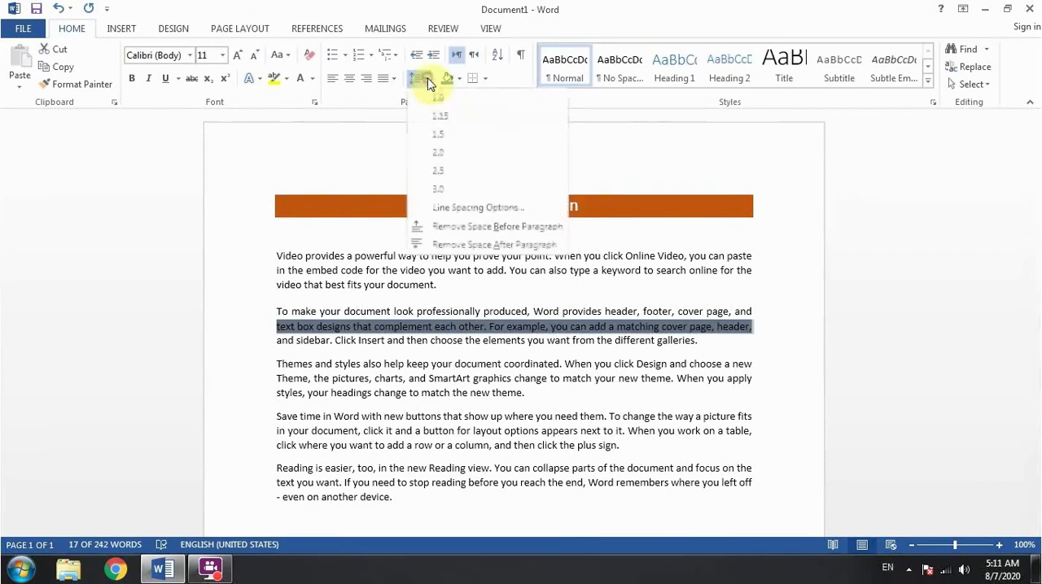
click(486, 80)
click(398, 286)
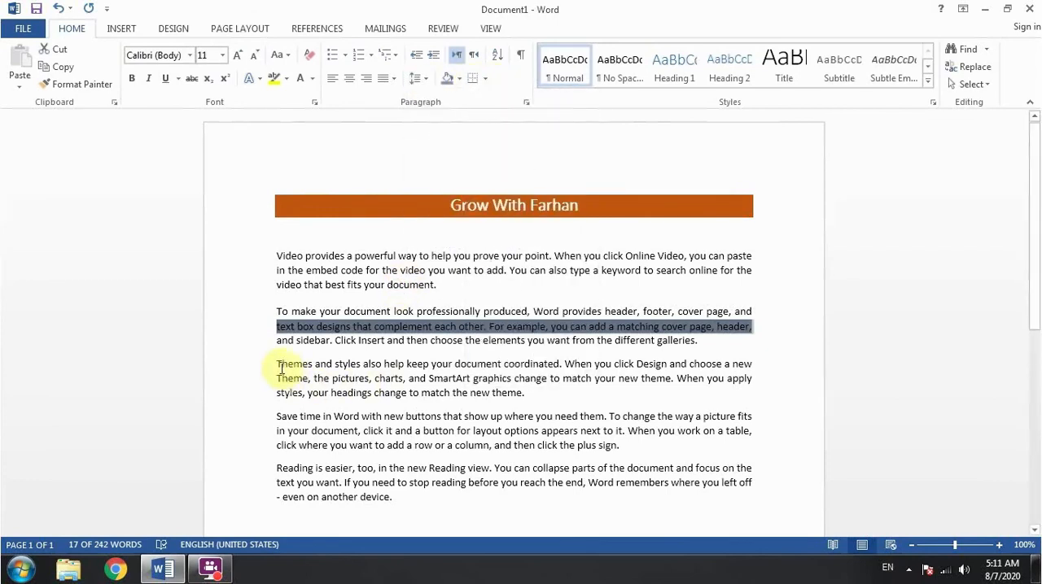
Apply Inside Borders to the title line
drag(298, 204, 569, 205)
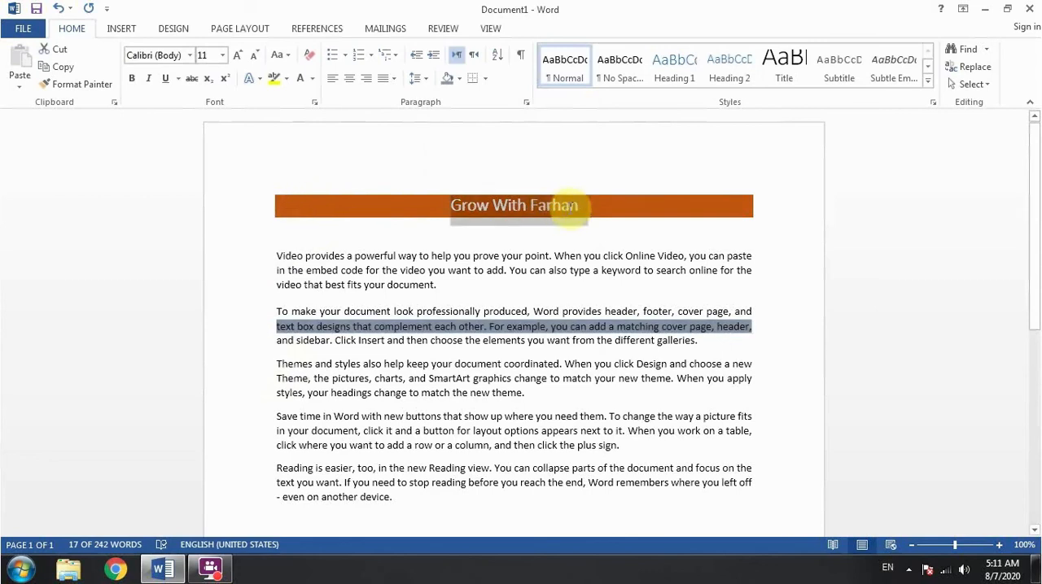
click(487, 81)
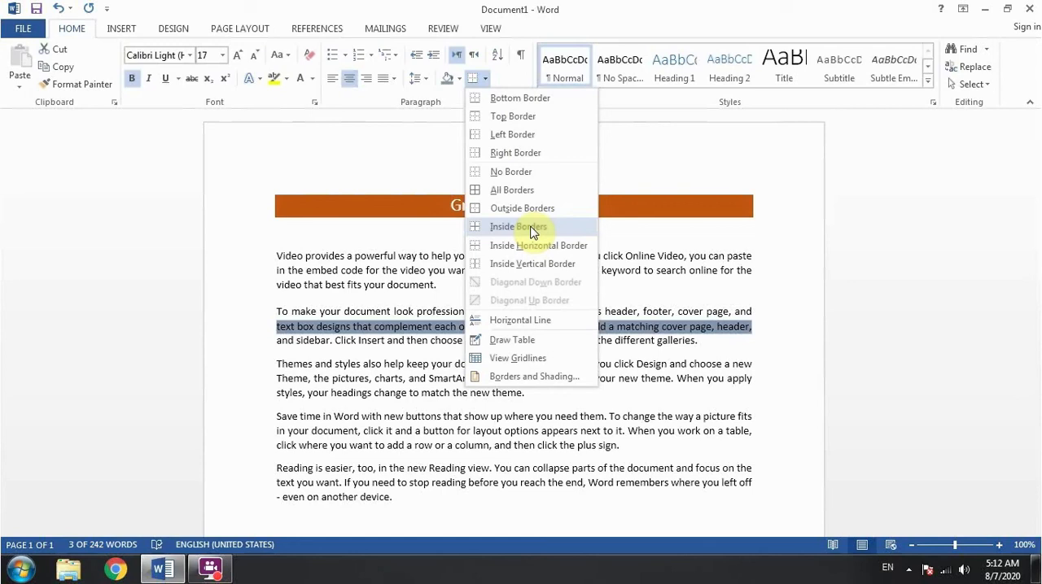
click(530, 228)
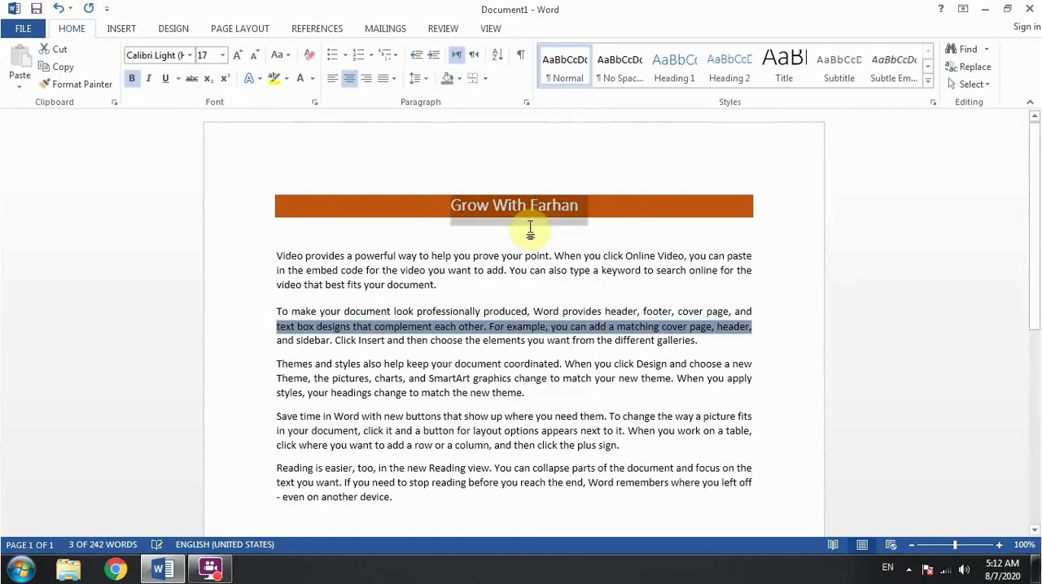
Review the border options available for the title, along with the table insertion and page background commands
click(122, 28)
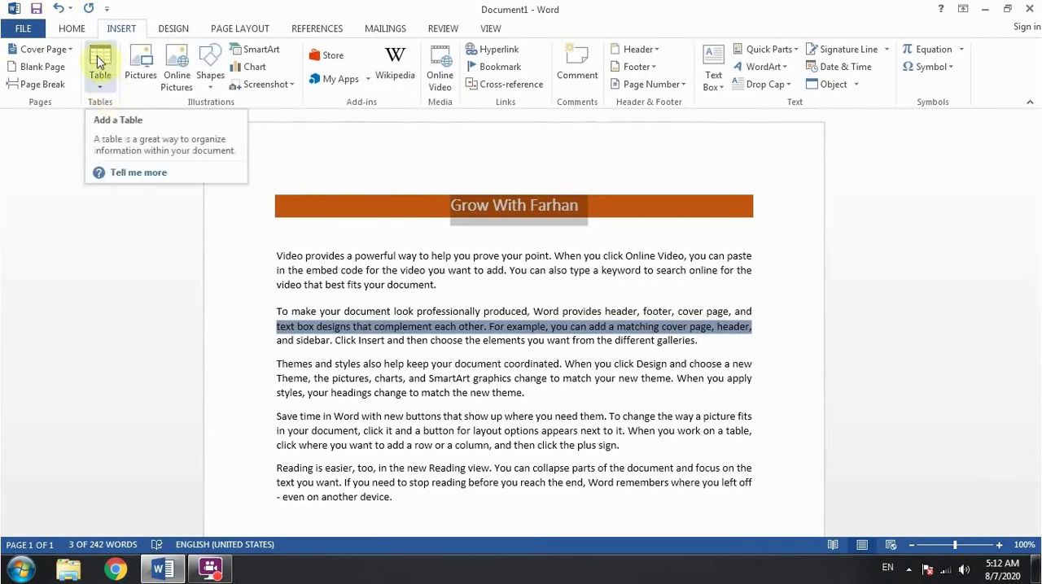
click(77, 26)
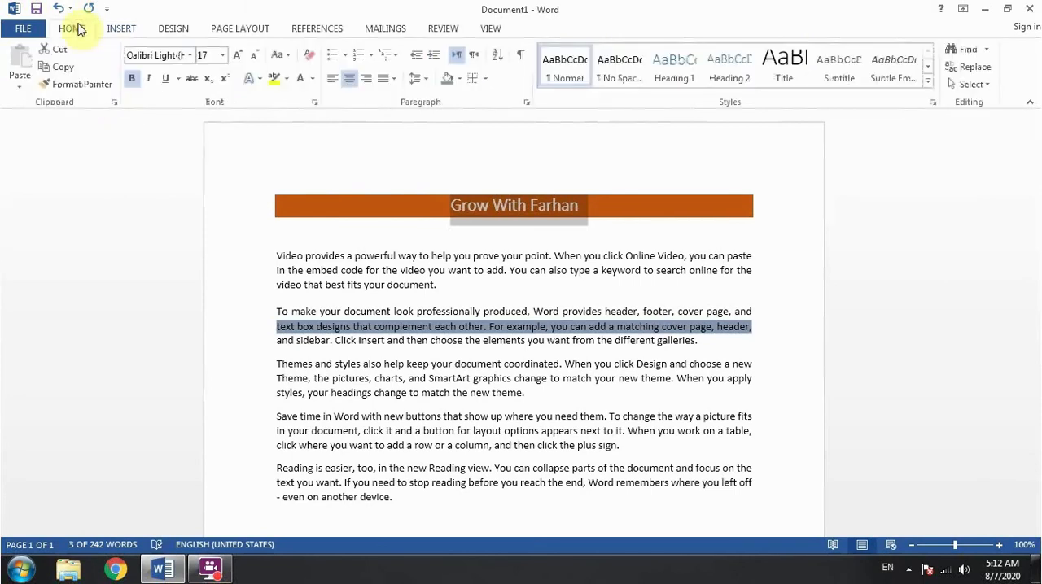
click(484, 79)
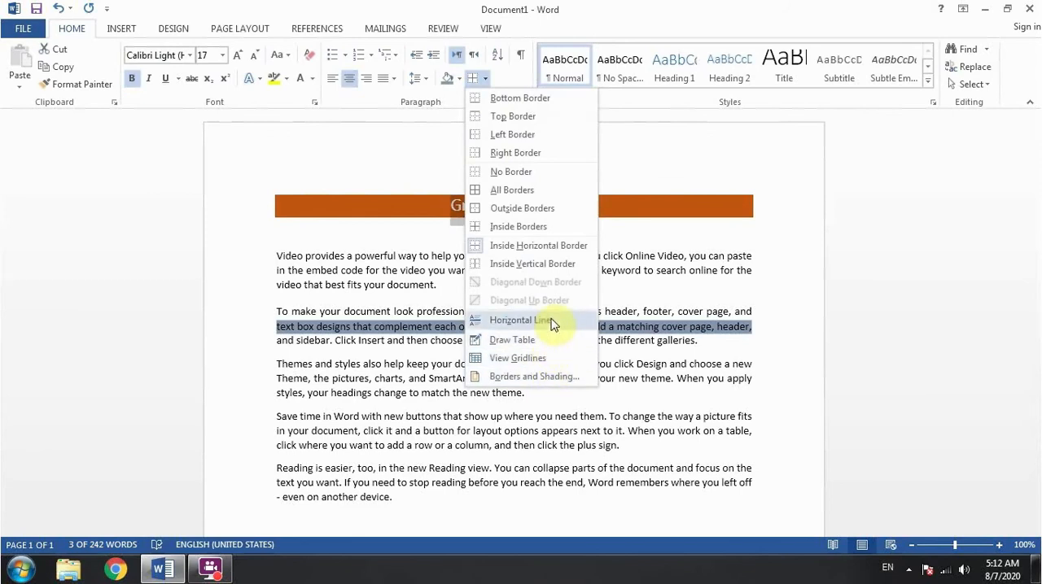
click(176, 31)
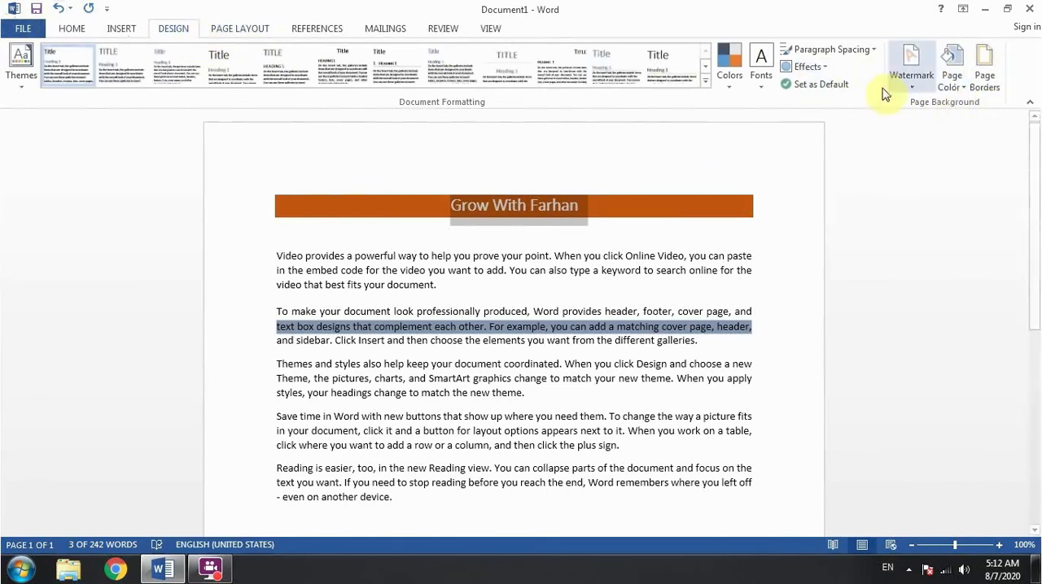
click(122, 31)
click(73, 31)
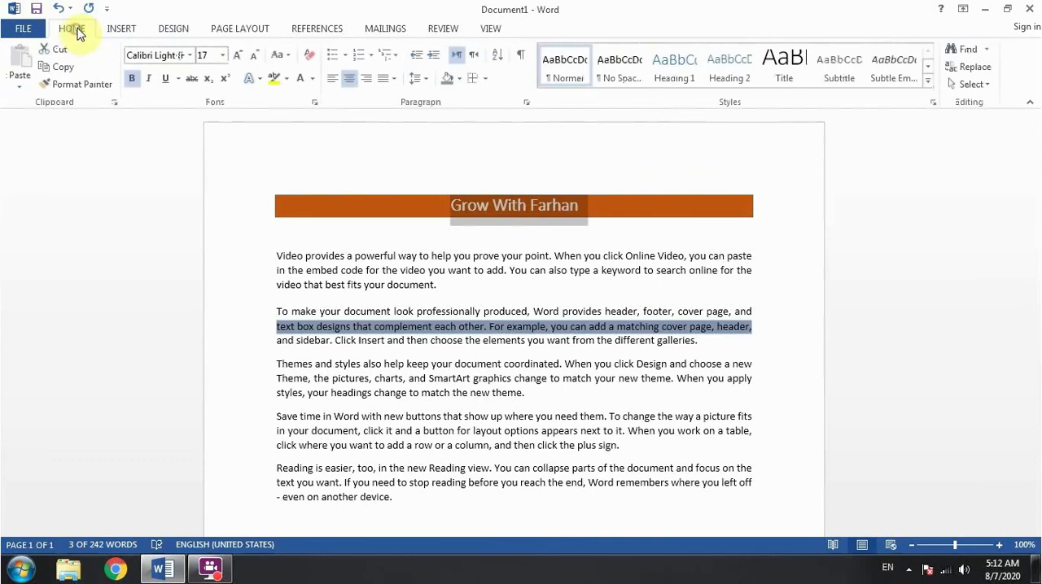
click(487, 80)
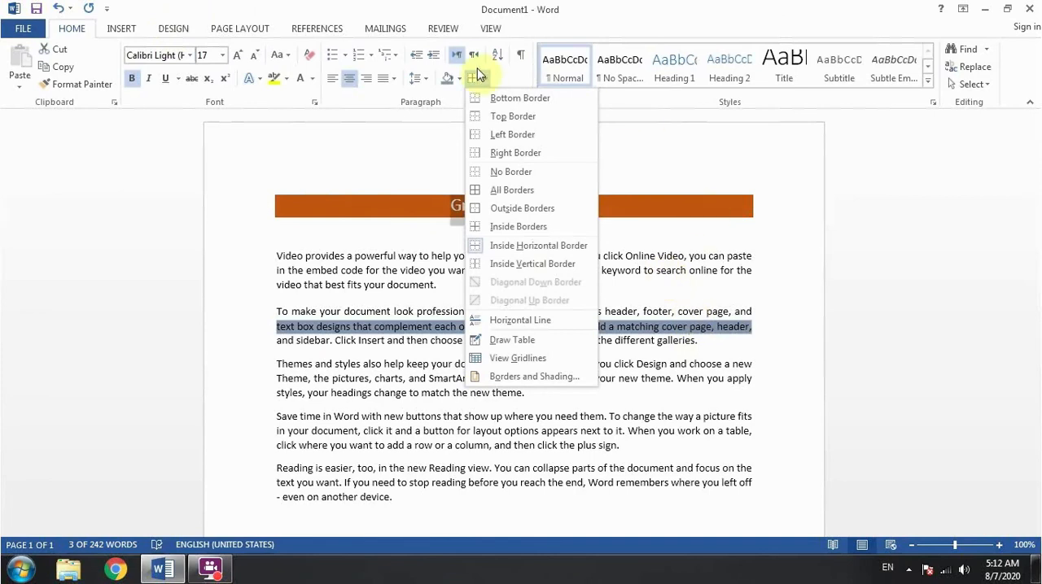
click(440, 112)
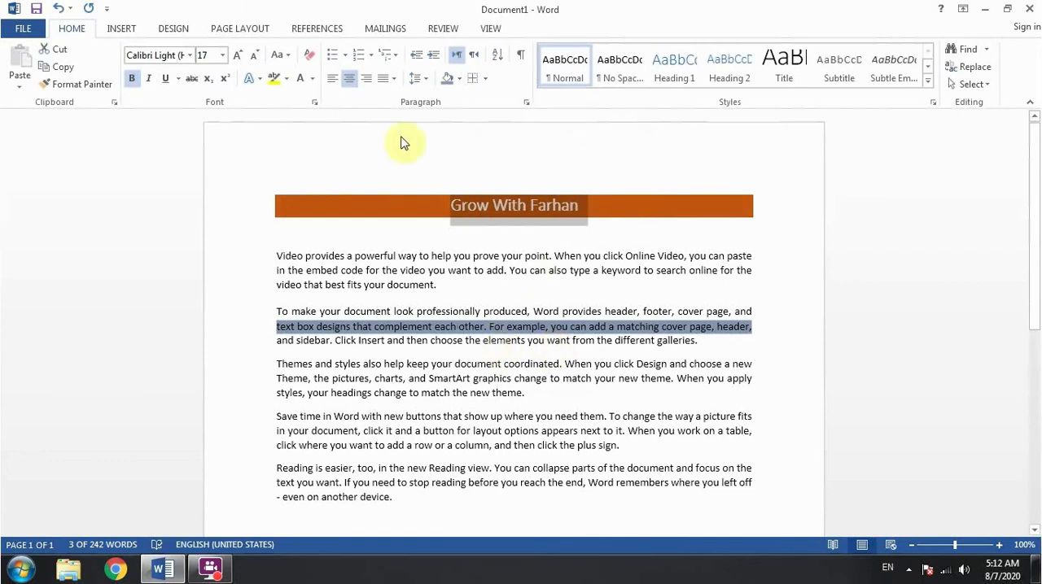
Apply All Borders to the title line
click(485, 78)
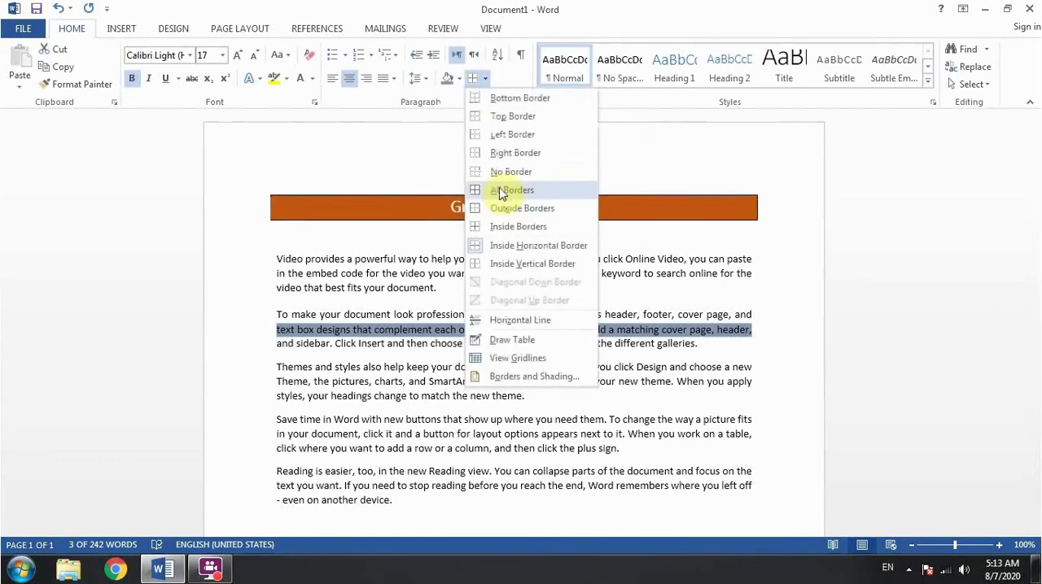
click(501, 192)
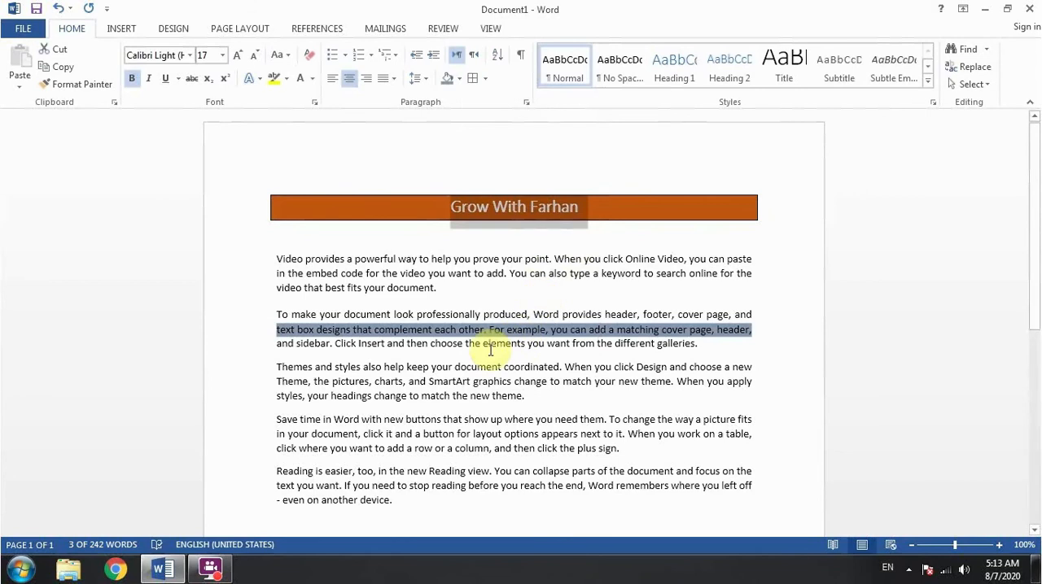
Clear the entire document and enter Html, Css and javascript on three separate lines
key(ctrl+a)
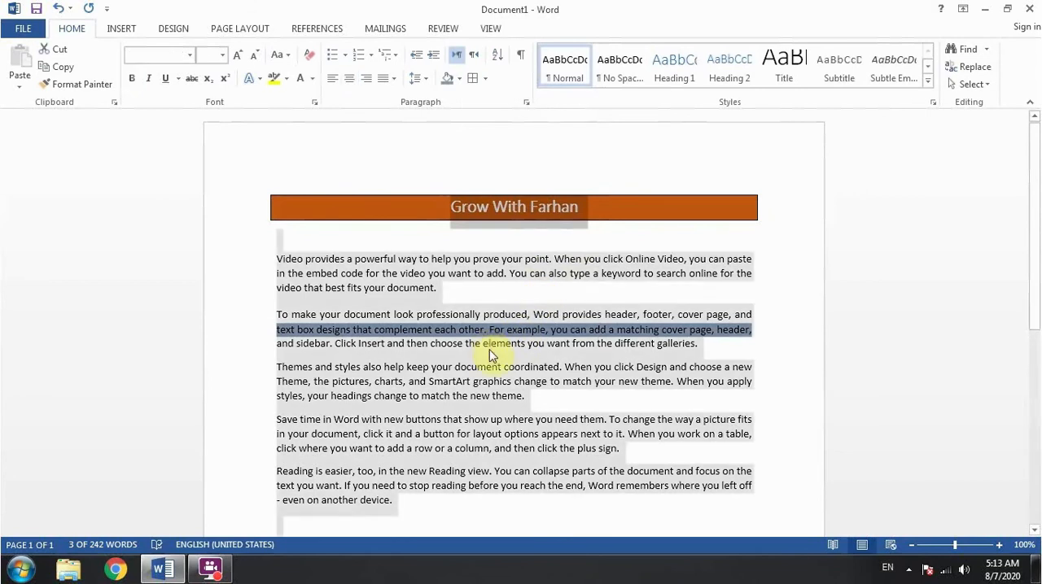
key(Delete)
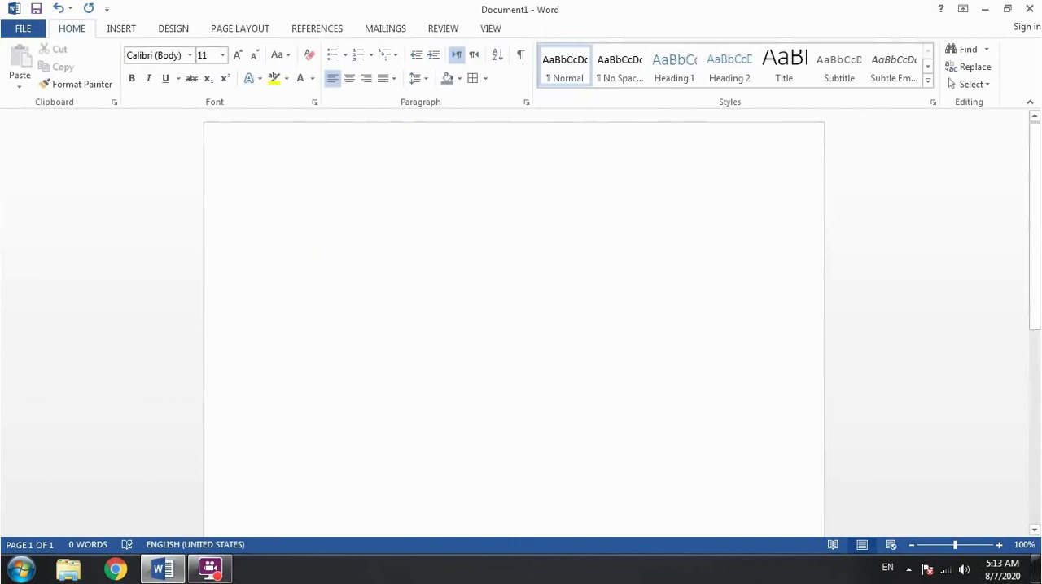
text(html)
key(Return)
text(c)
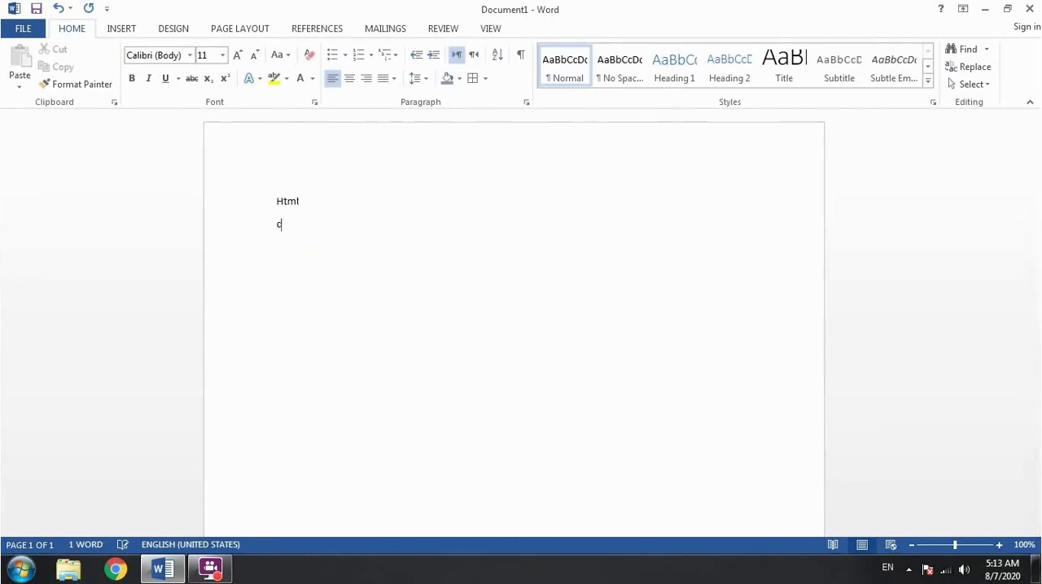
text(ss)
key(Return)
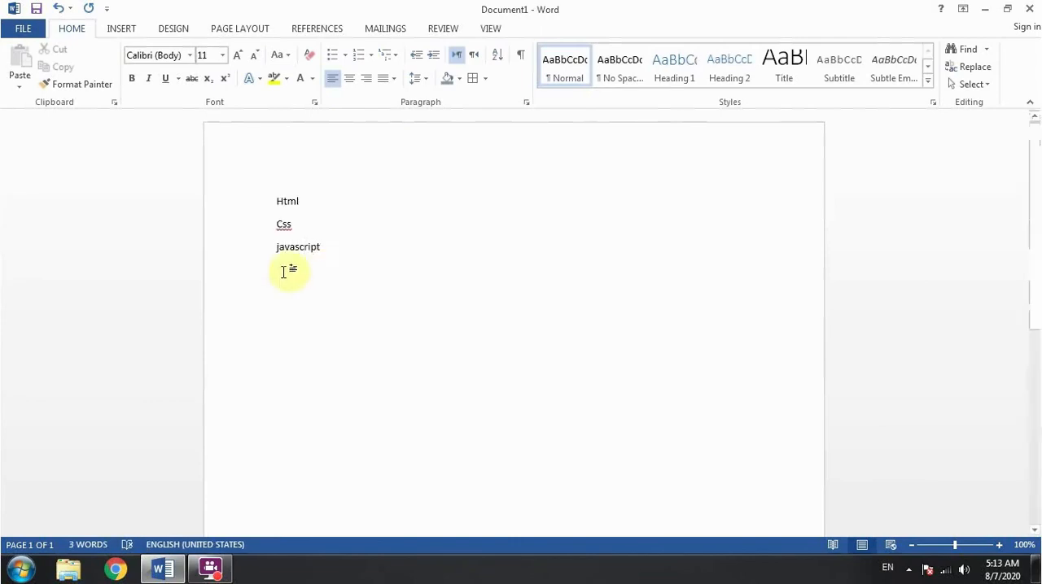
Format the three lines as a list with round bullets
drag(266, 193, 339, 244)
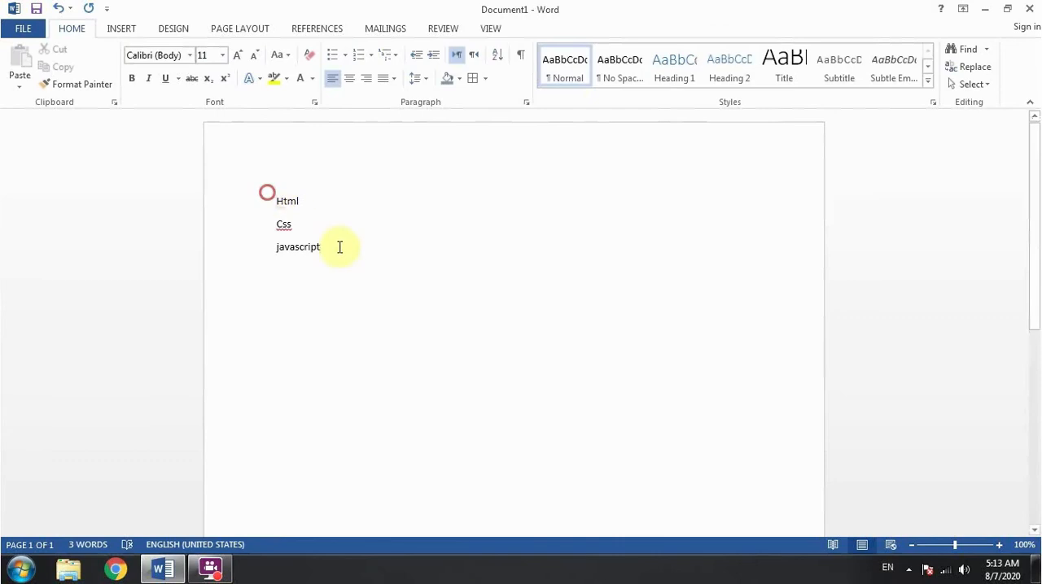
click(332, 54)
click(432, 241)
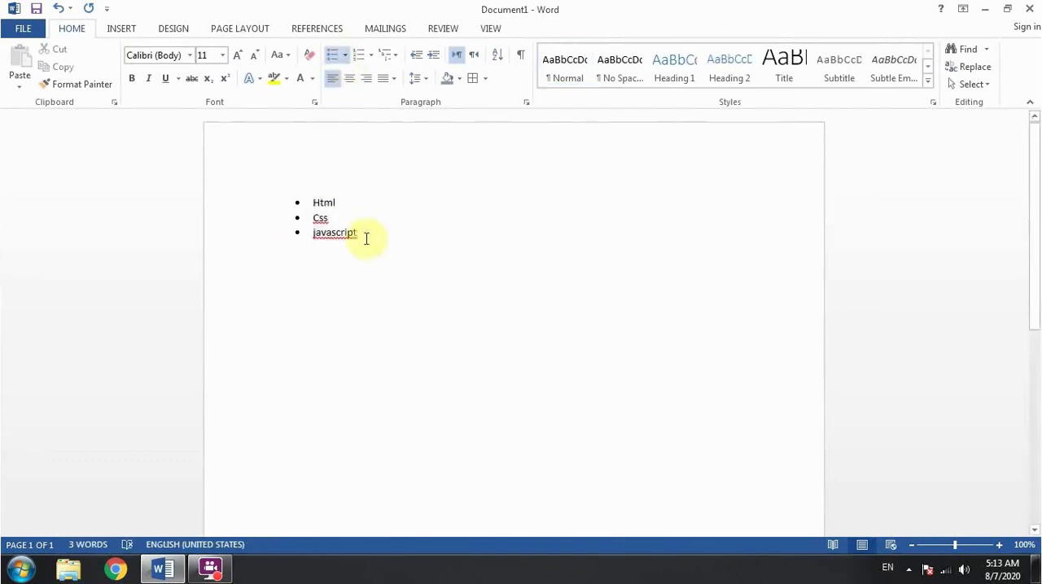
Increase the indent of the Css item to make it a second-level bullet under Html
double_click(319, 202)
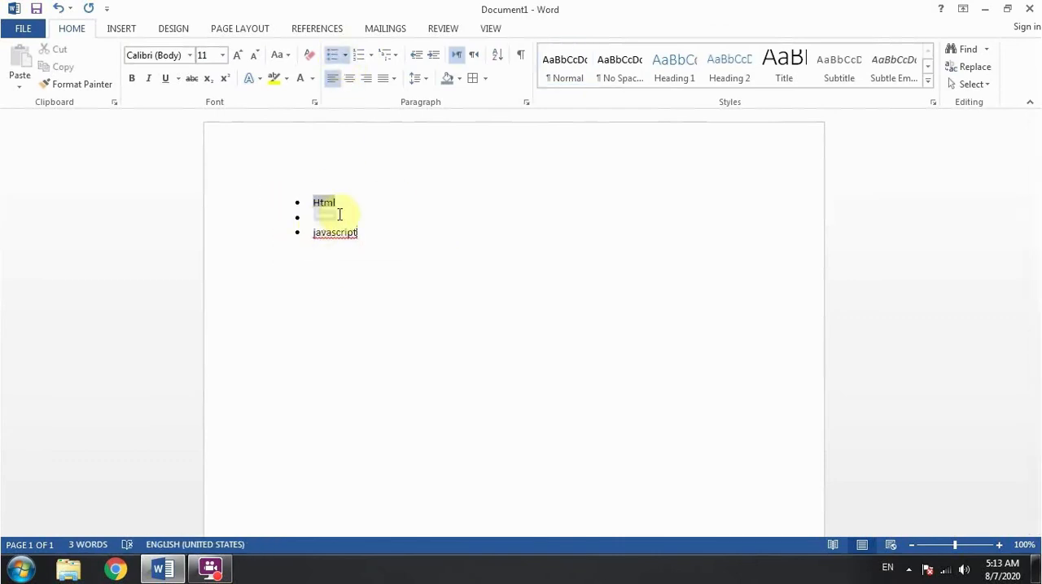
double_click(319, 218)
click(314, 220)
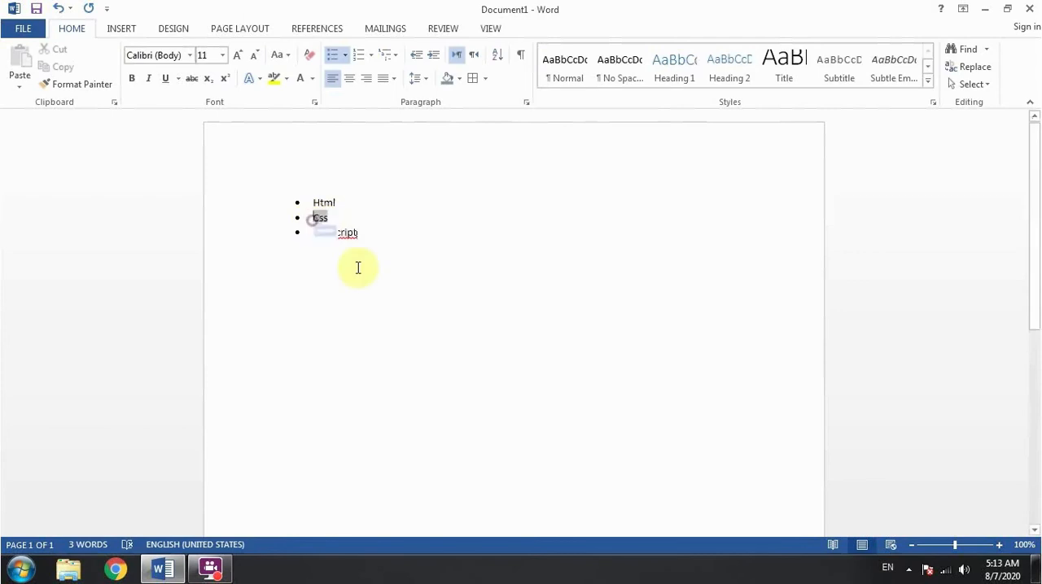
click(435, 57)
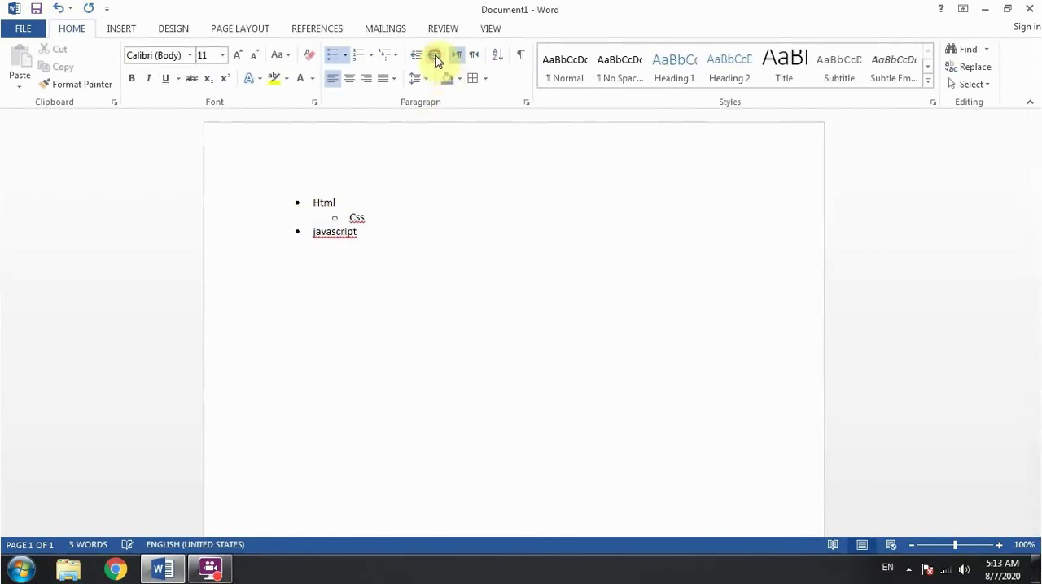
Decrease the indent of the Css item back to the first bullet level and delete the whole list
double_click(328, 207)
click(345, 220)
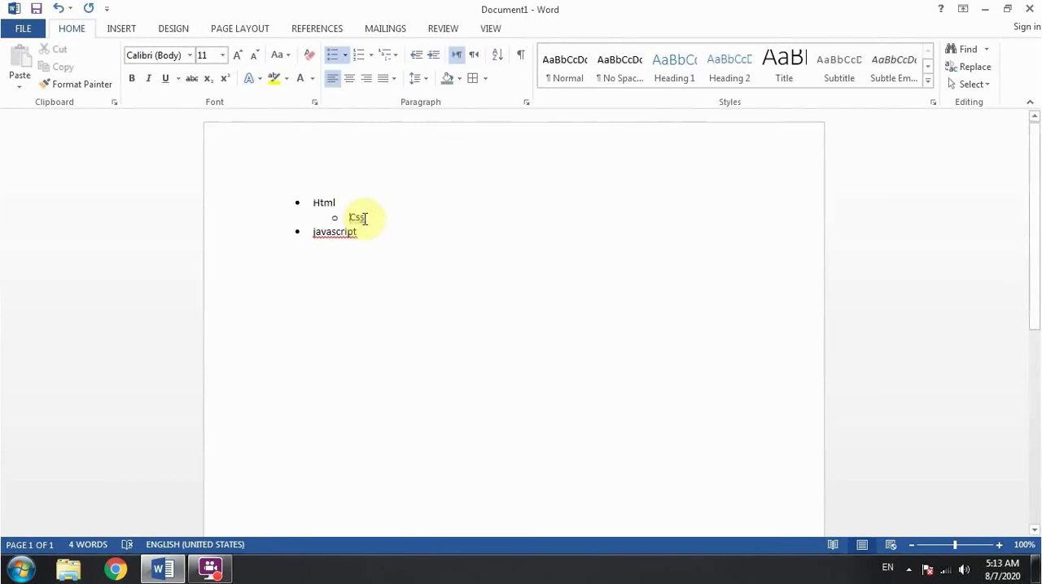
drag(333, 218, 362, 219)
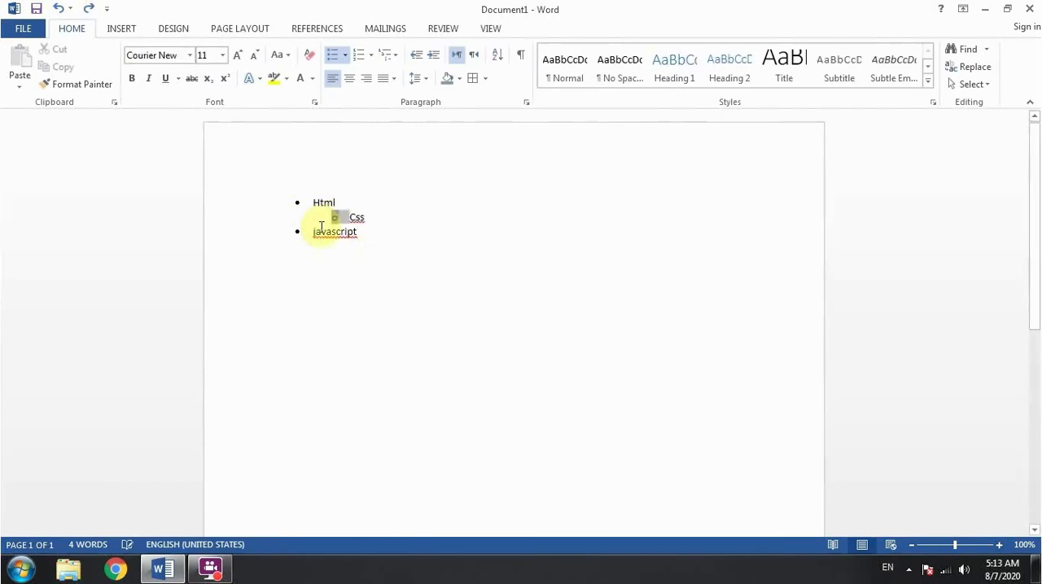
click(417, 57)
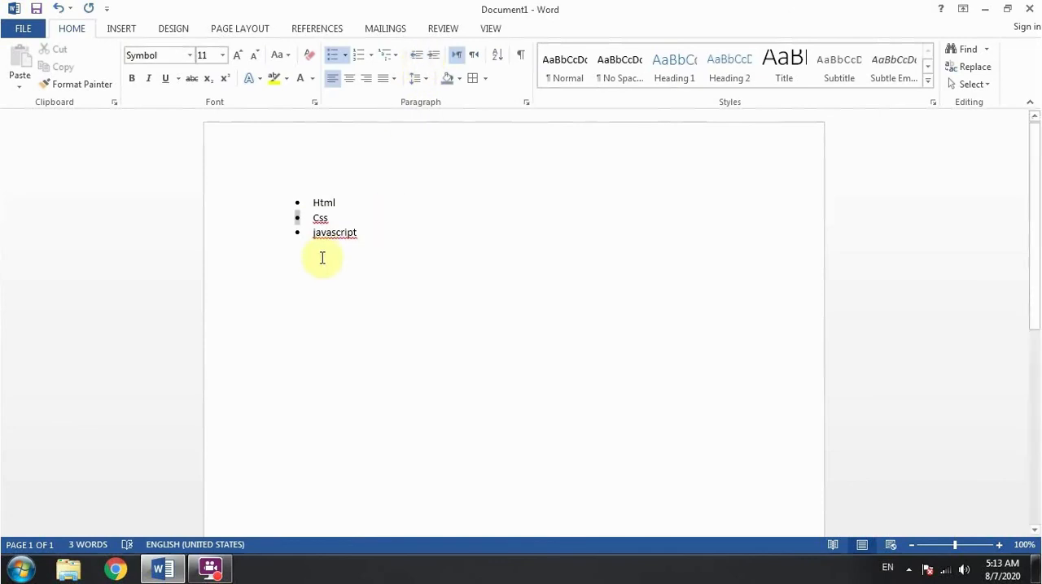
key(ctrl+a)
key(Delete)
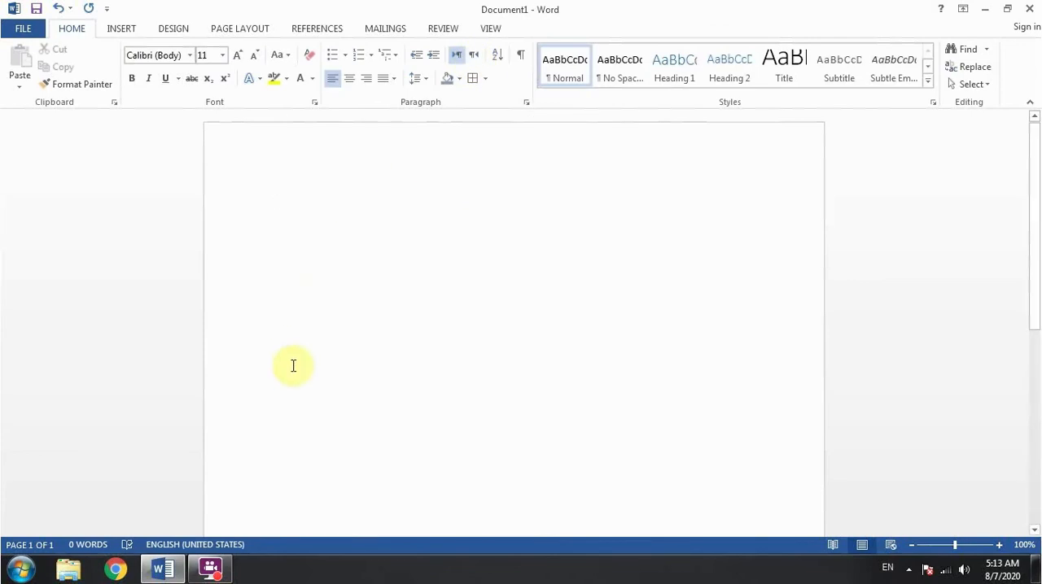
text(dfdkfjdk)
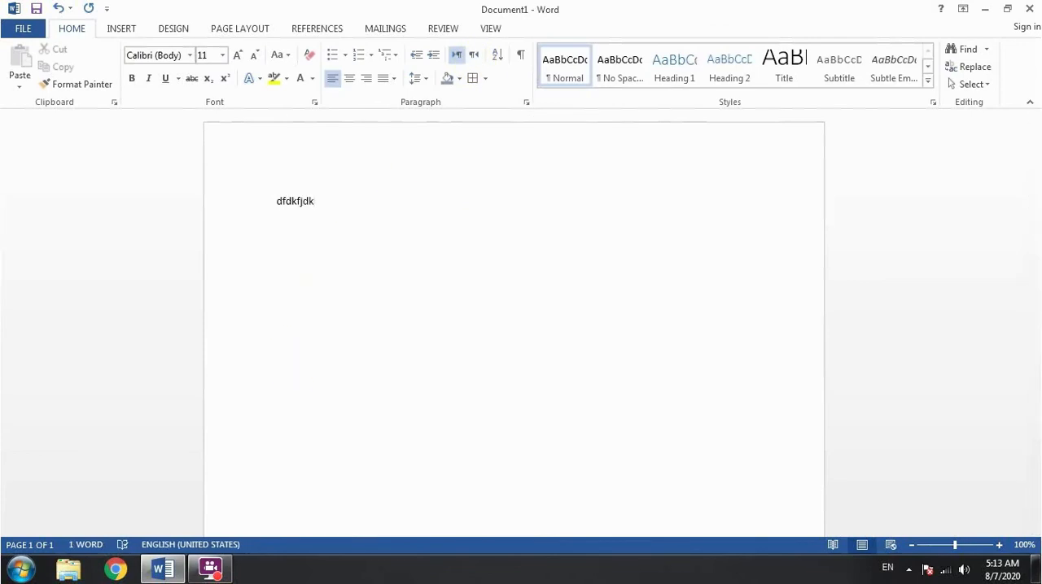
key(ctrl+a)
key(BackSpace)
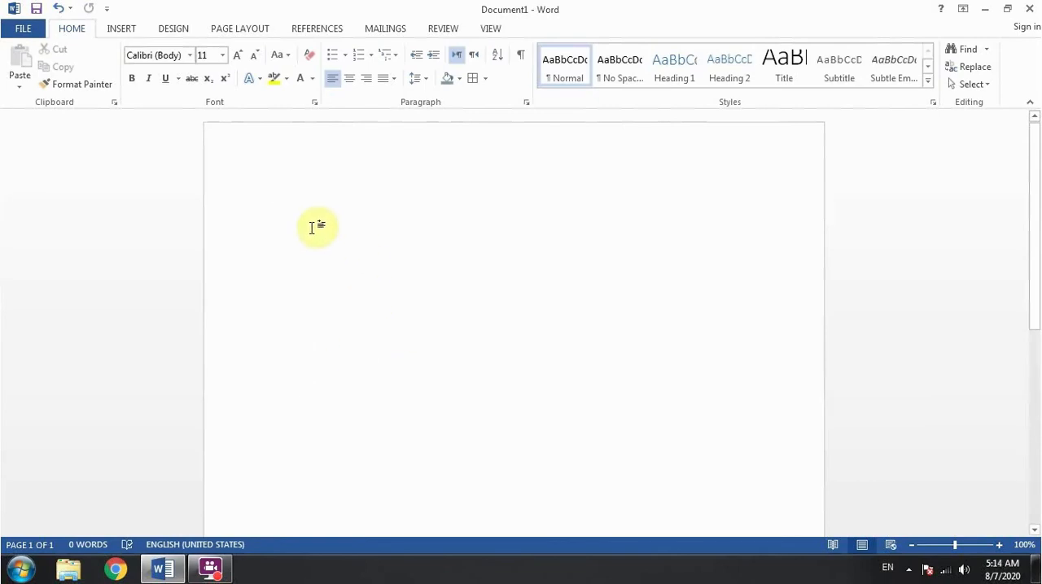
Switch the keyboard input language to Urdu (Islamic Republic of Pakistan) and set the font size to 16
click(887, 568)
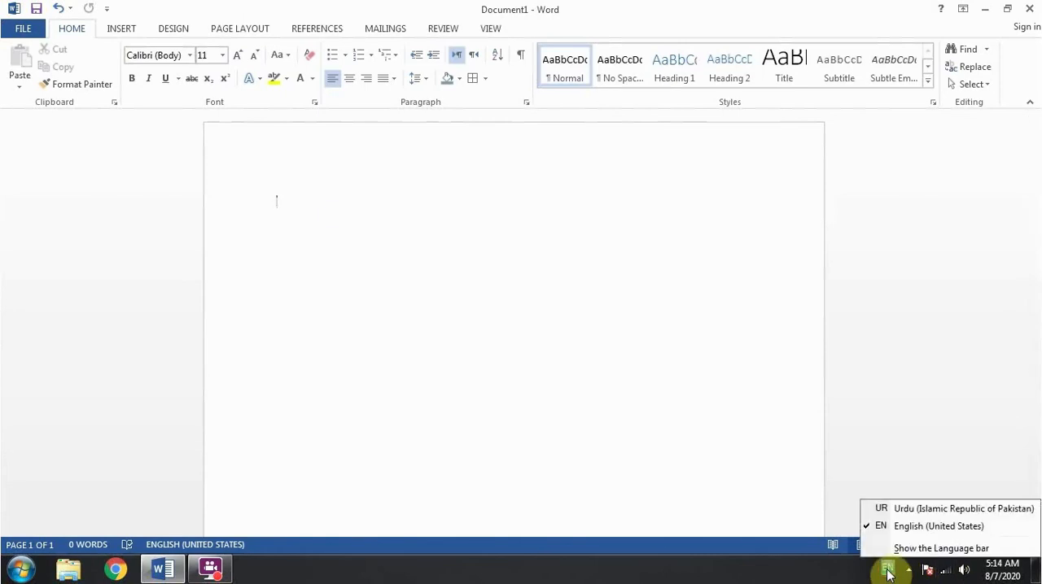
click(918, 511)
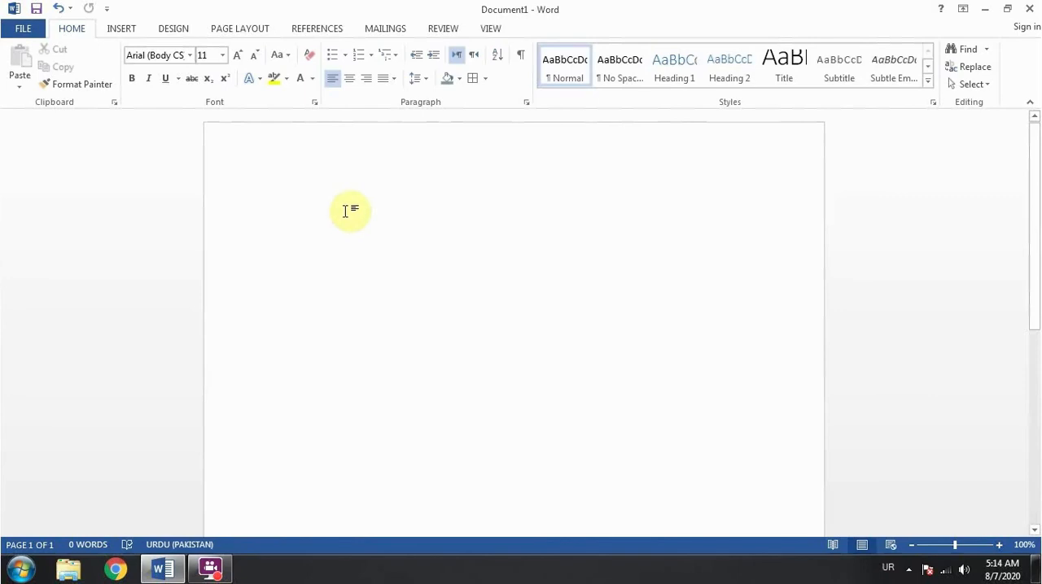
key(ctrl+])
key(ctrl+])
Enter a short Urdu sentence introducing the speaker by first name and set its text direction to right-to-left
text(س)
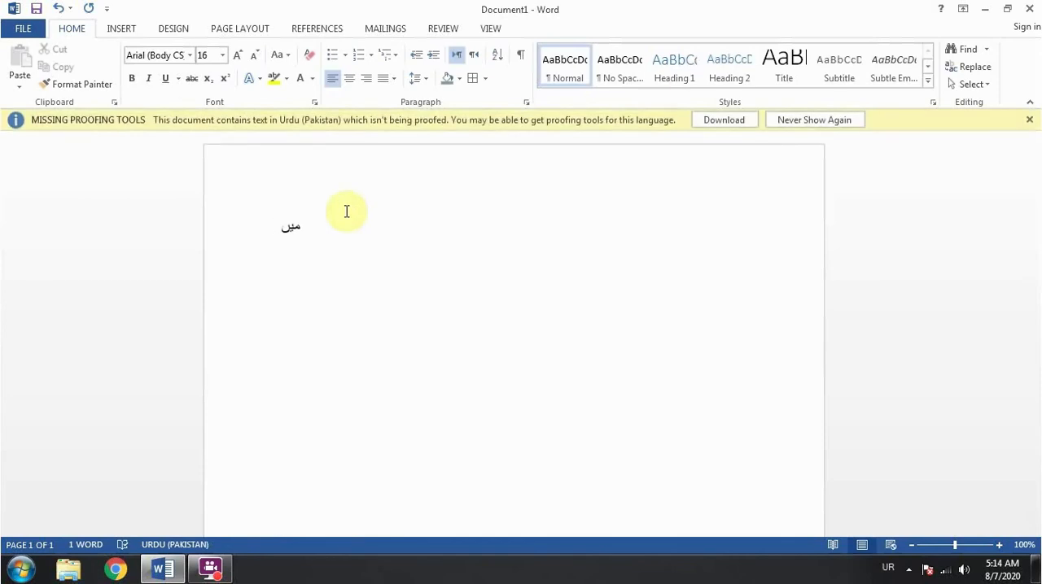
text( فرح)
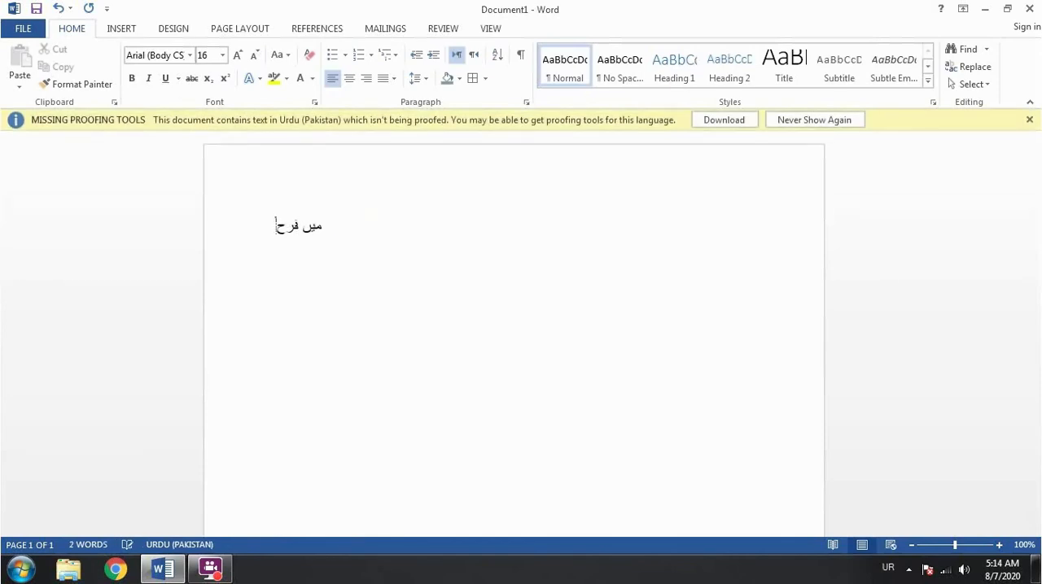
text(ان ہو)
key(BackSpace)
text(ق)
key(BackSpace)
text(ور)
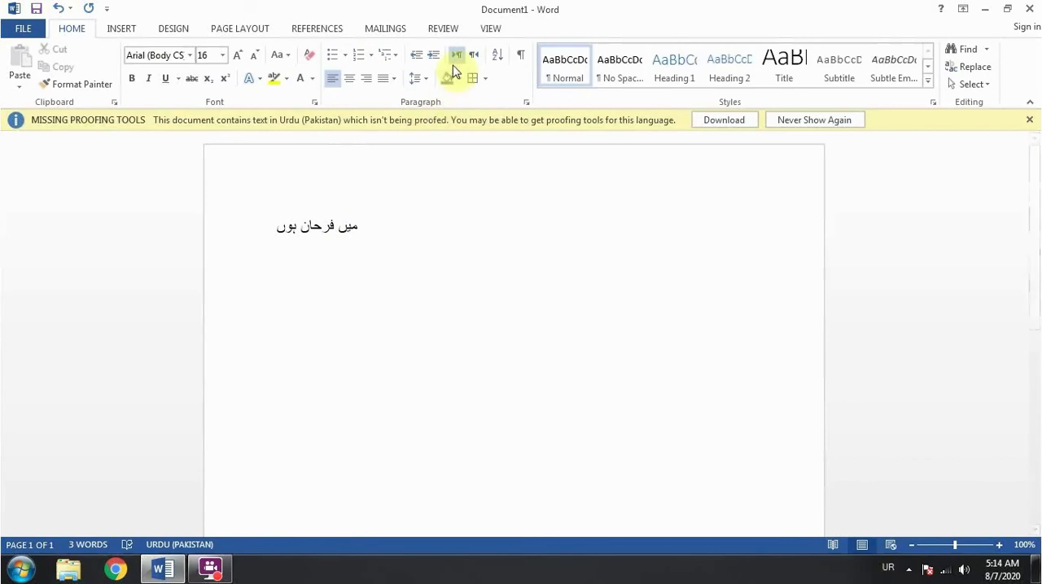
click(475, 57)
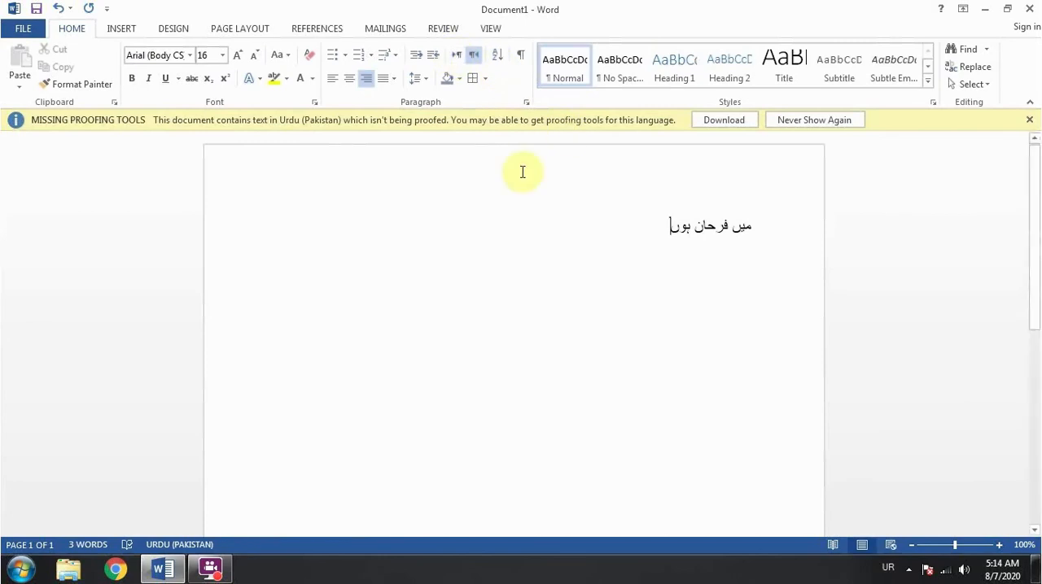
Delete the Urdu sentence and switch the keyboard input language back to English (United States)
key(ctrl+a)
key(BackSpace)
key(alt+shift)
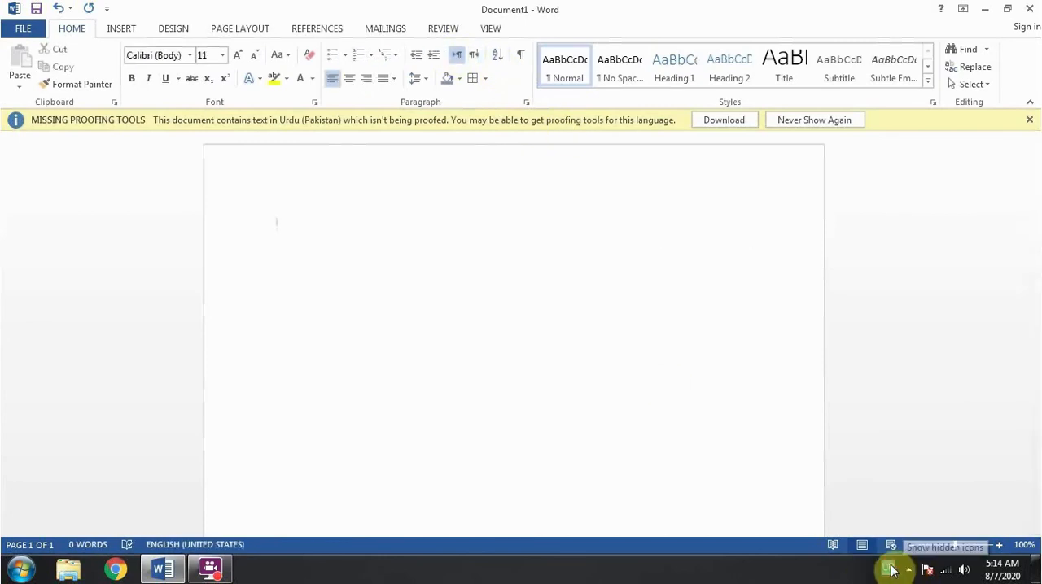
click(892, 570)
click(895, 527)
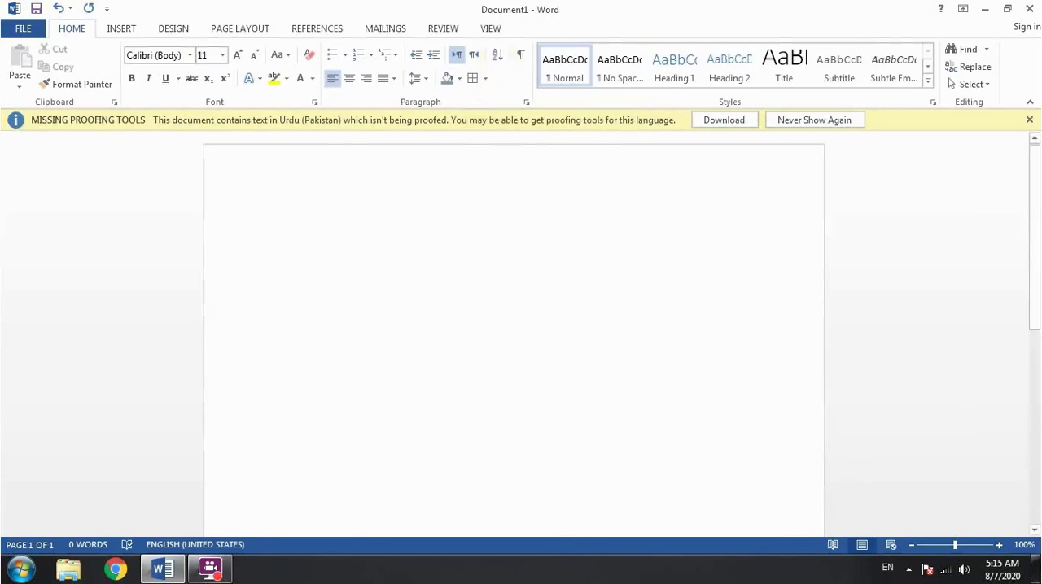
Enter an unsorted list of six first names, one per line
text(Zubair)
key(Return)
text(as)
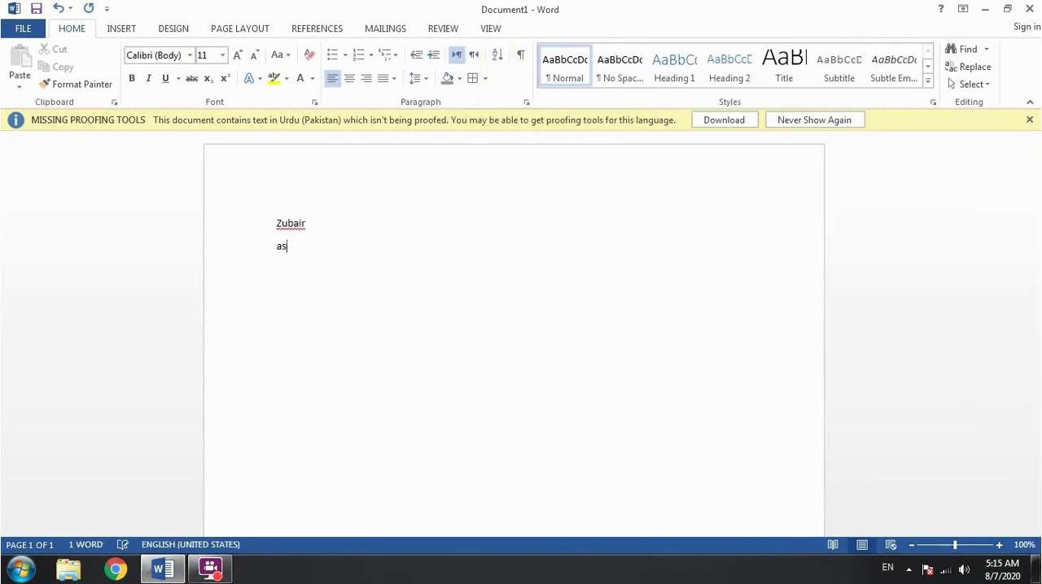
text(im)
key(Return)
text(noman)
key(Return)
text(z)
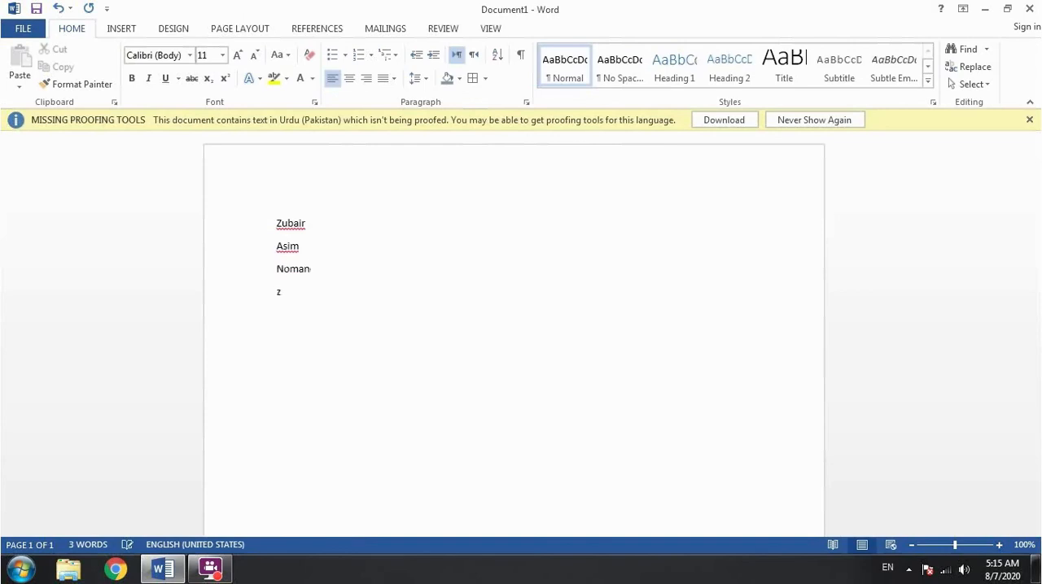
text(eshan)
key(Return)
text(sana)
key(Return)
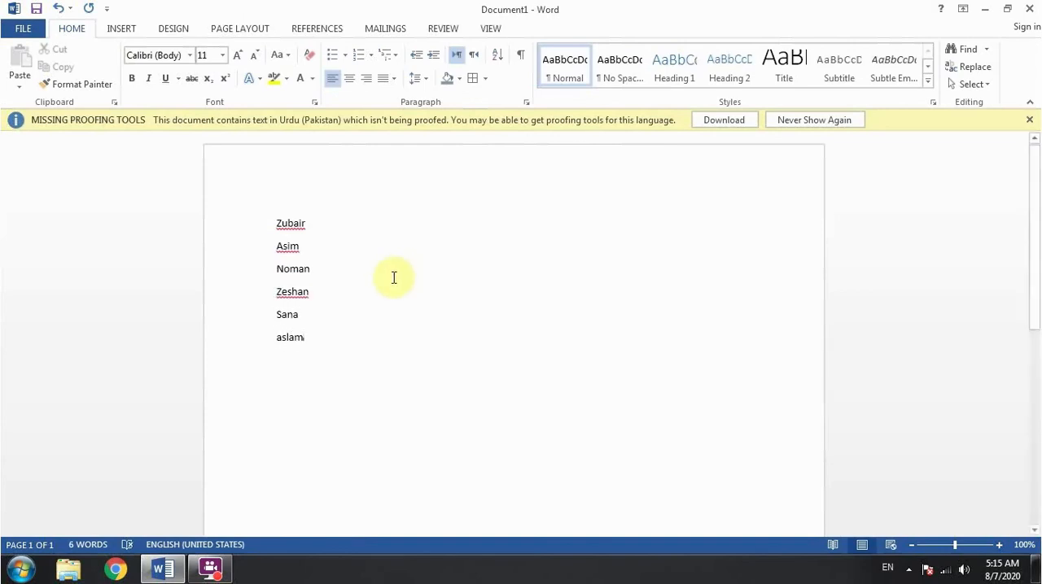
Sort the list of names by paragraph text in ascending order
drag(275, 224, 319, 350)
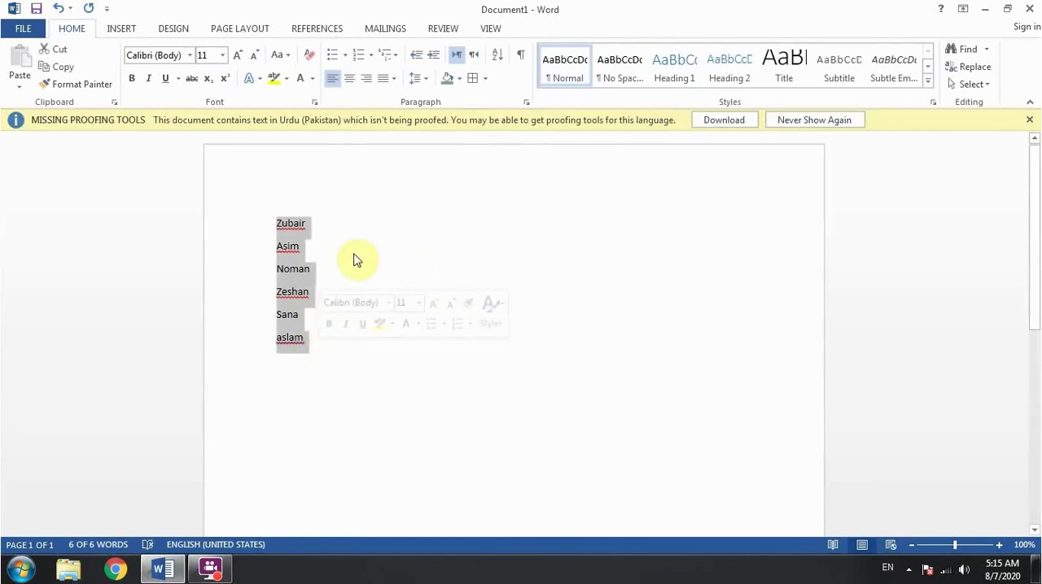
click(497, 55)
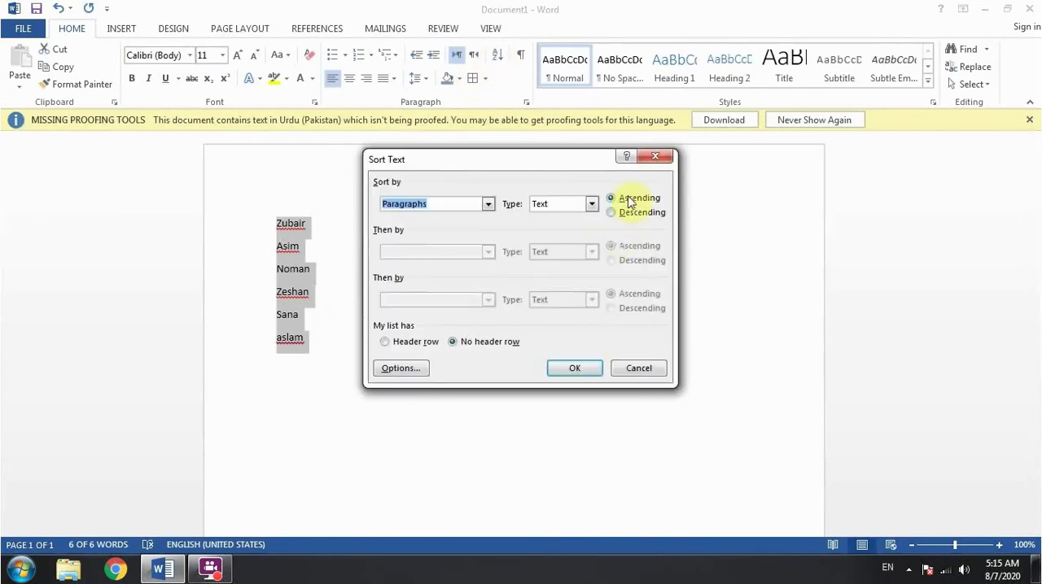
click(575, 368)
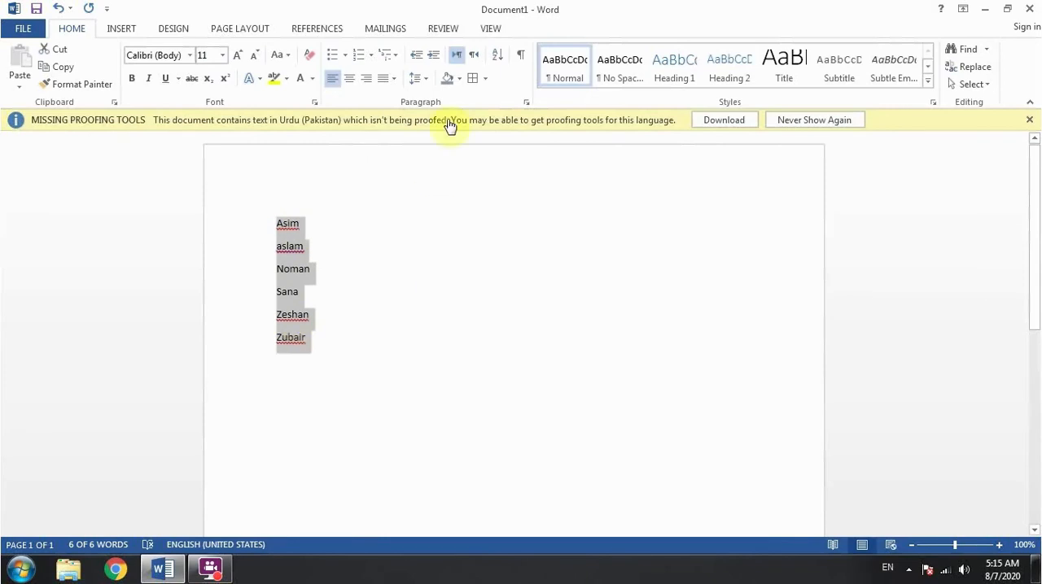
Sort the list of names by paragraph text in descending order
click(500, 60)
click(627, 212)
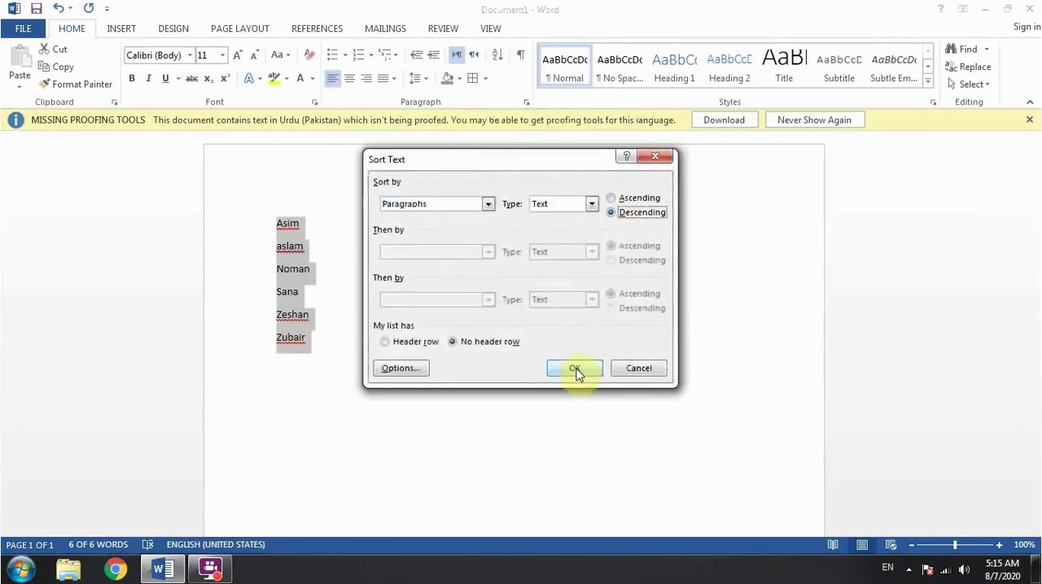
click(575, 367)
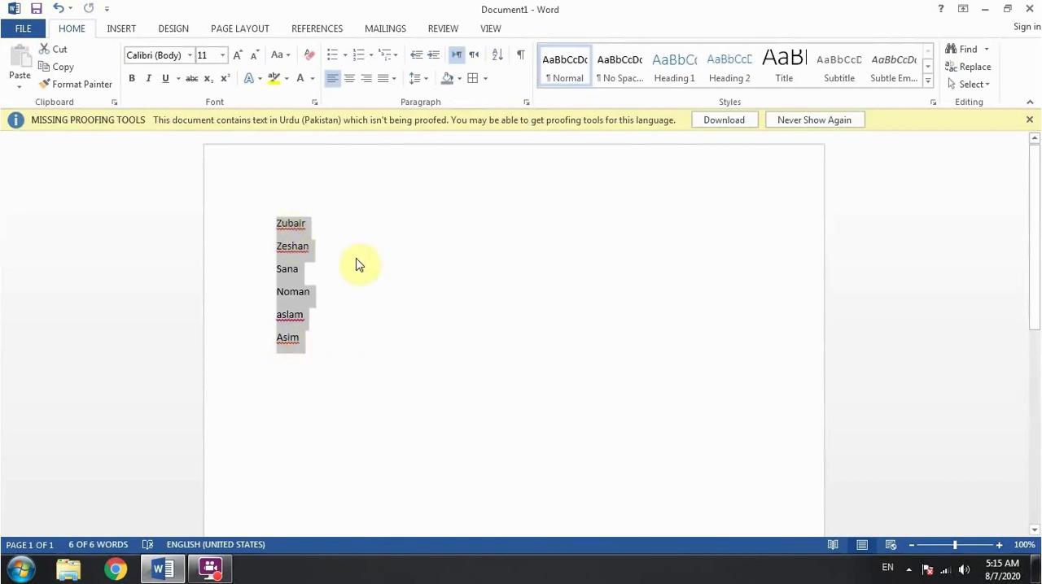
Replace the list of names with sample paragraphs generated by =rand()
key(Delete)
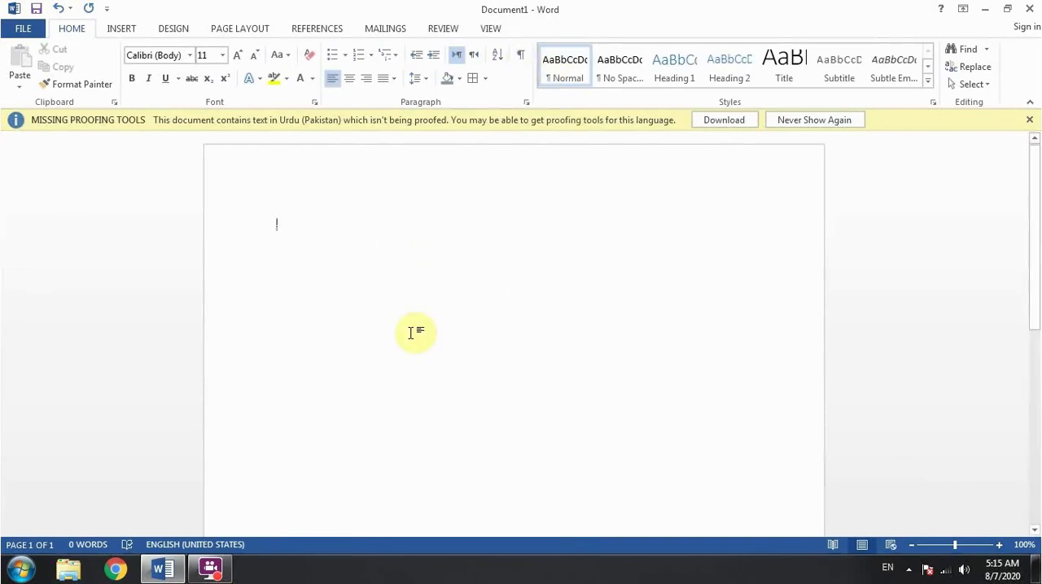
text(=ra)
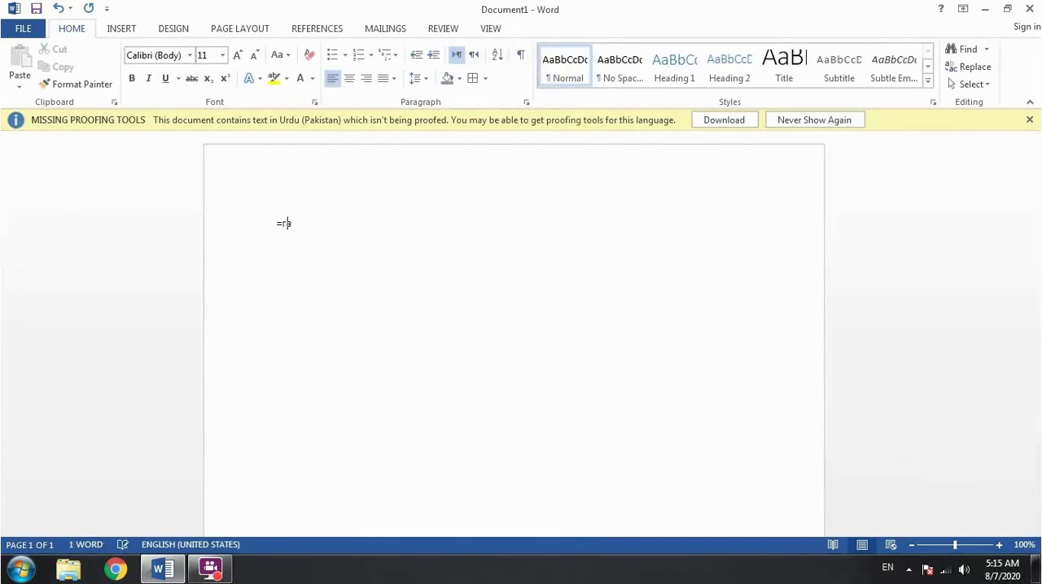
text(nd())
key(Return)
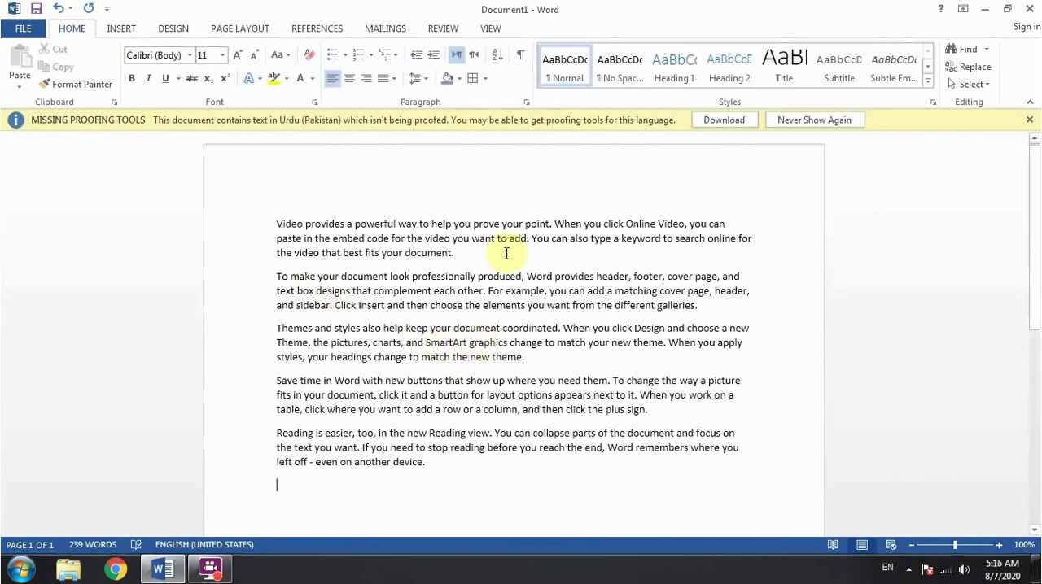
Show the hidden formatting marks and select the paragraph mark ending the first paragraph
click(521, 55)
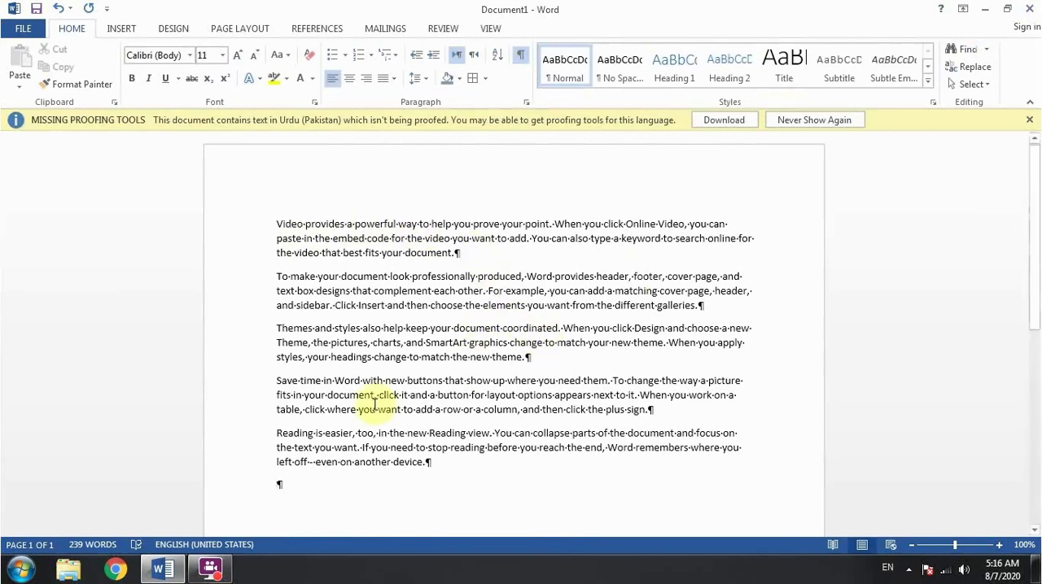
double_click(462, 254)
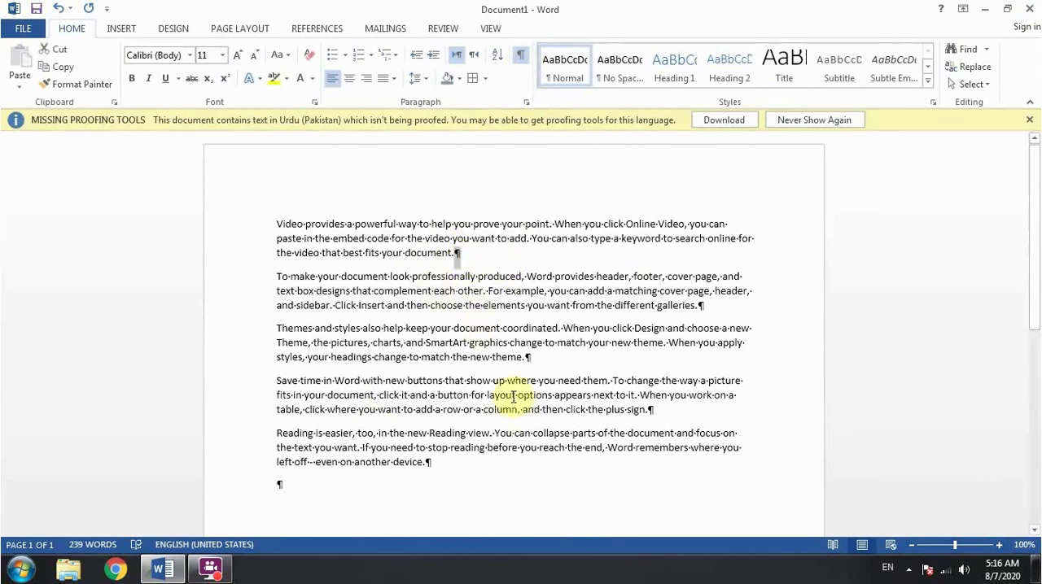
scroll(496, 450, down, 1)
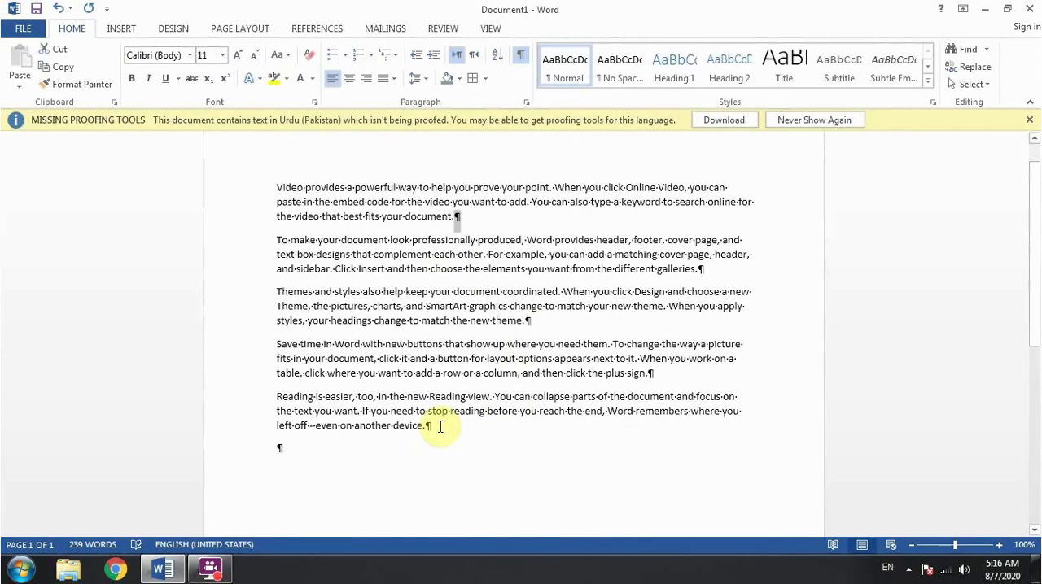
Add two empty paragraphs at the end of the document and enter a "My name is" sentence with the person's full name
click(380, 459)
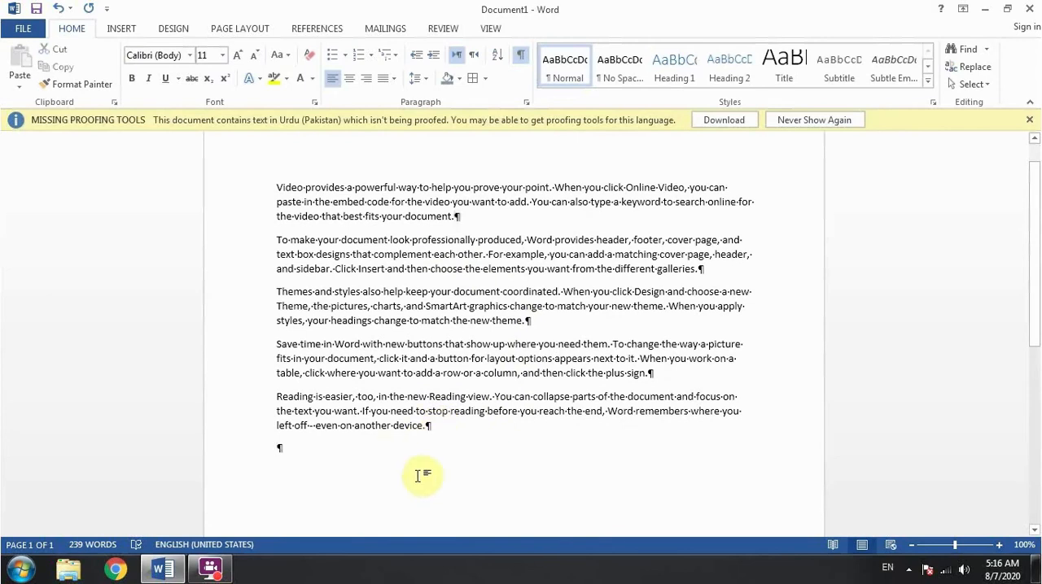
key(Return)
key(Return)
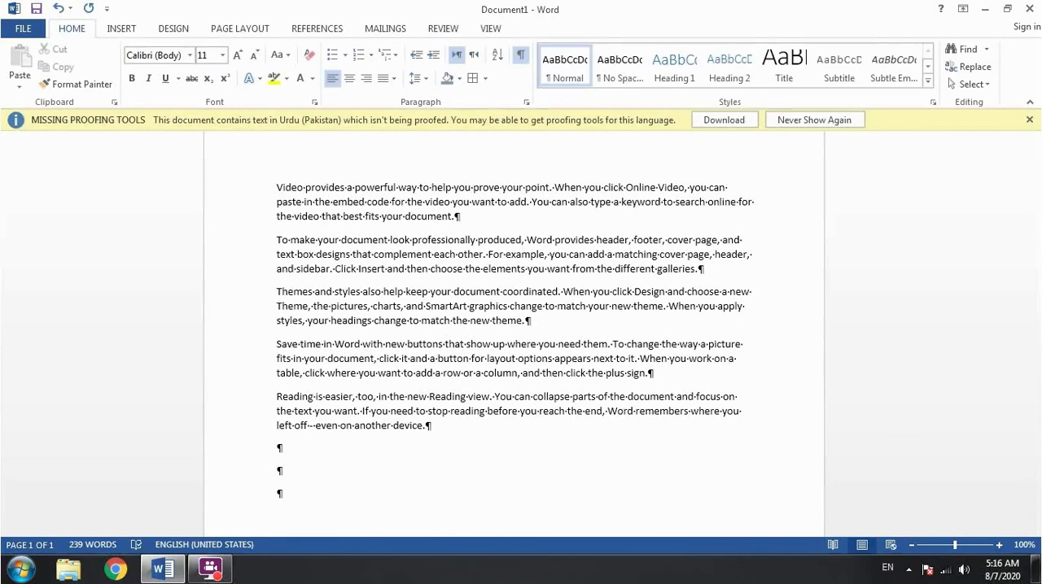
text(My name is Farhan qureshi)
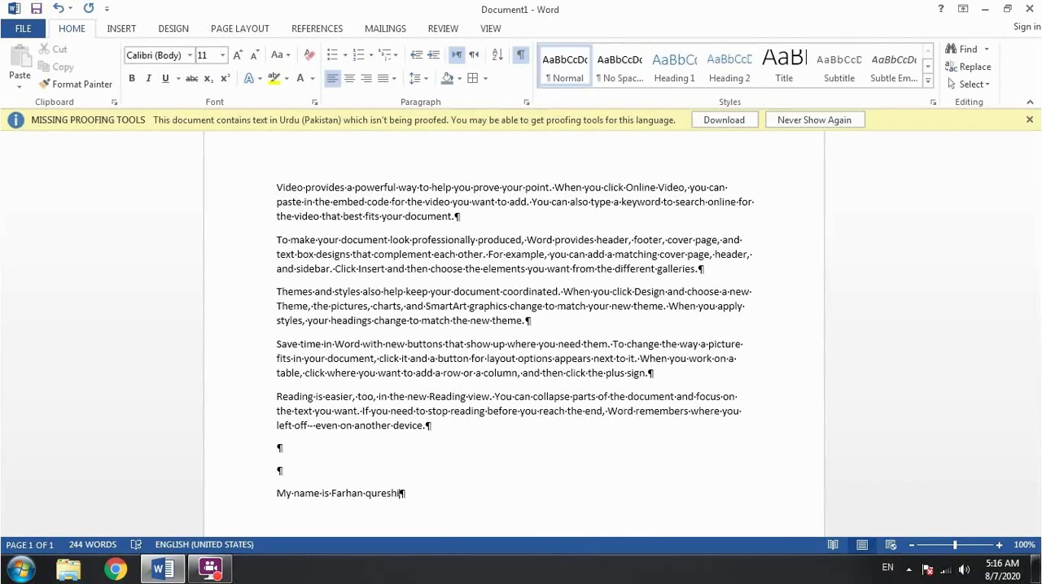
Insert three tab characters after the name sentence on the last line
key(Tab)
key(Tab)
key(Tab)
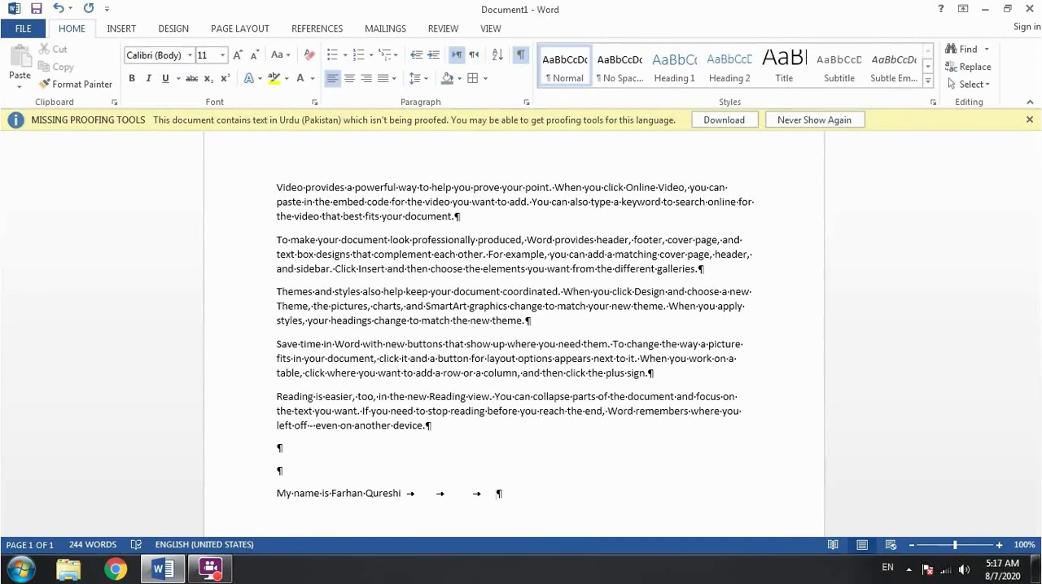
Add an extra space between "that" and "complement" in the second paragraph and hide the formatting marks
click(372, 257)
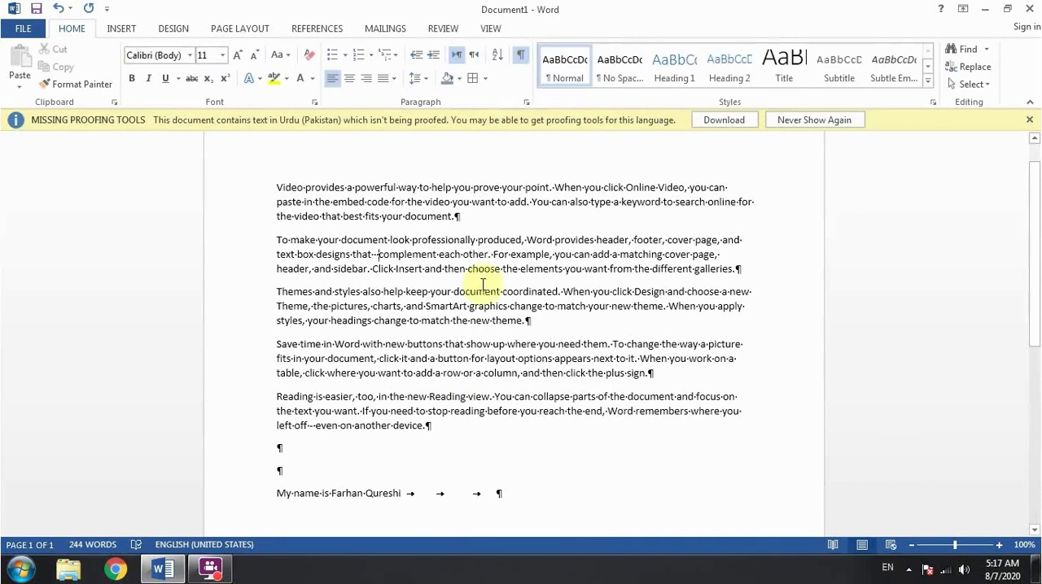
click(520, 57)
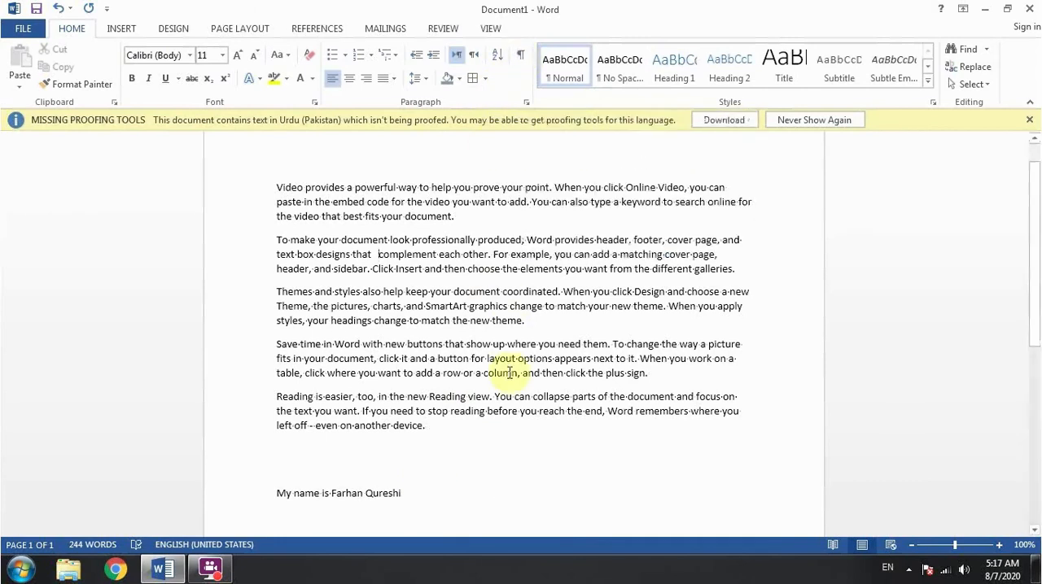
Try adding an empty paragraph after the fourth paragraph, and undo it
click(429, 370)
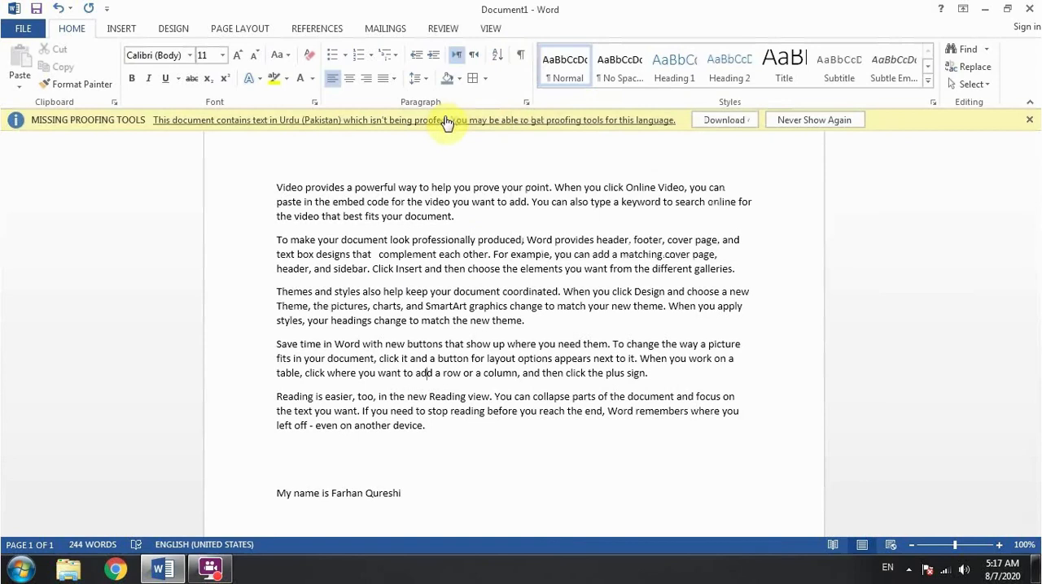
click(660, 372)
key(Return)
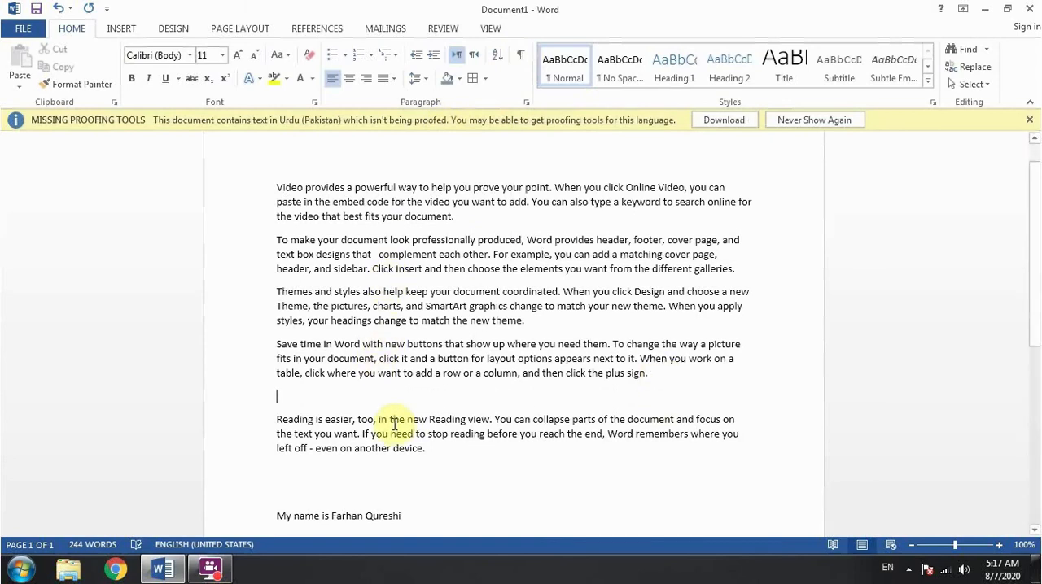
key(ctrl+z)
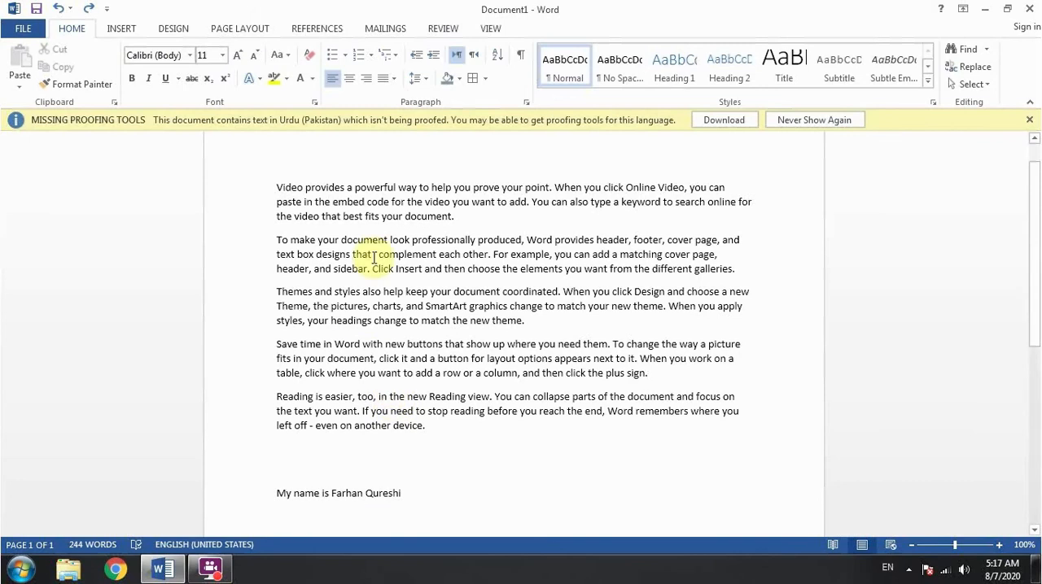
Show the formatting marks, delete the extra space between "that" and "complement" in the second paragraph, and hide the marks again
click(373, 257)
right_click(378, 257)
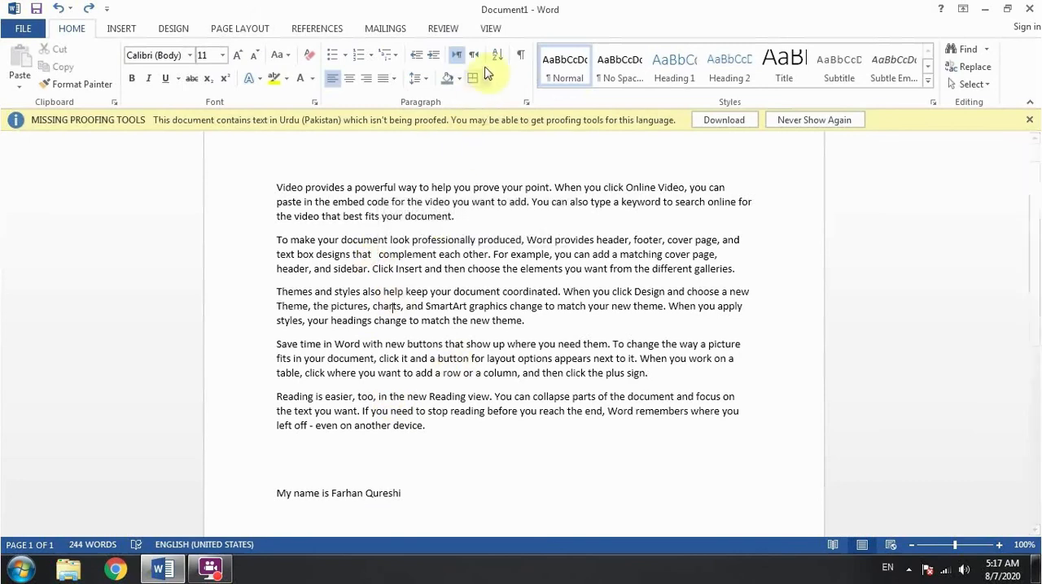
click(520, 56)
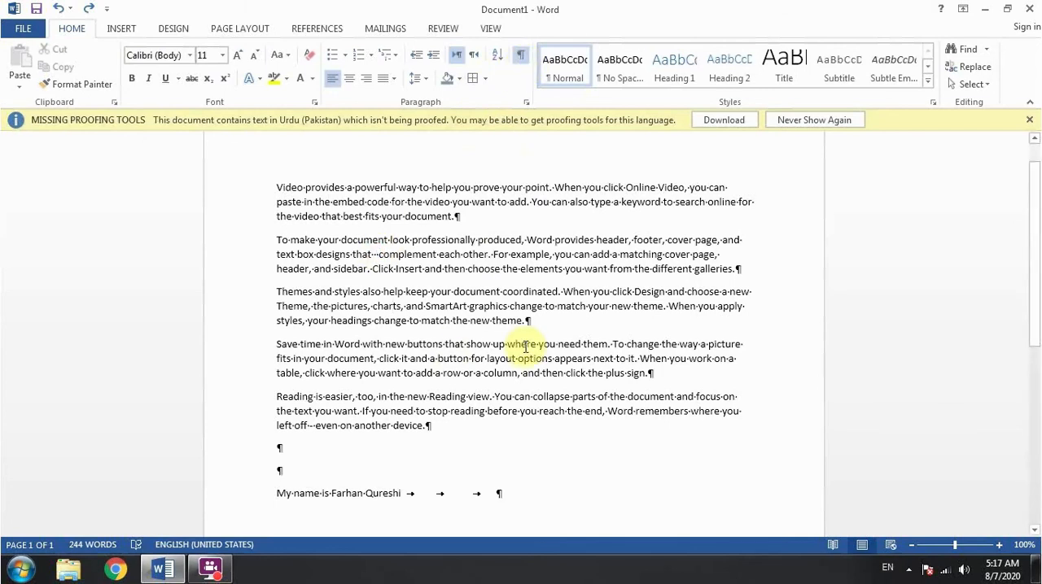
key(BackSpace)
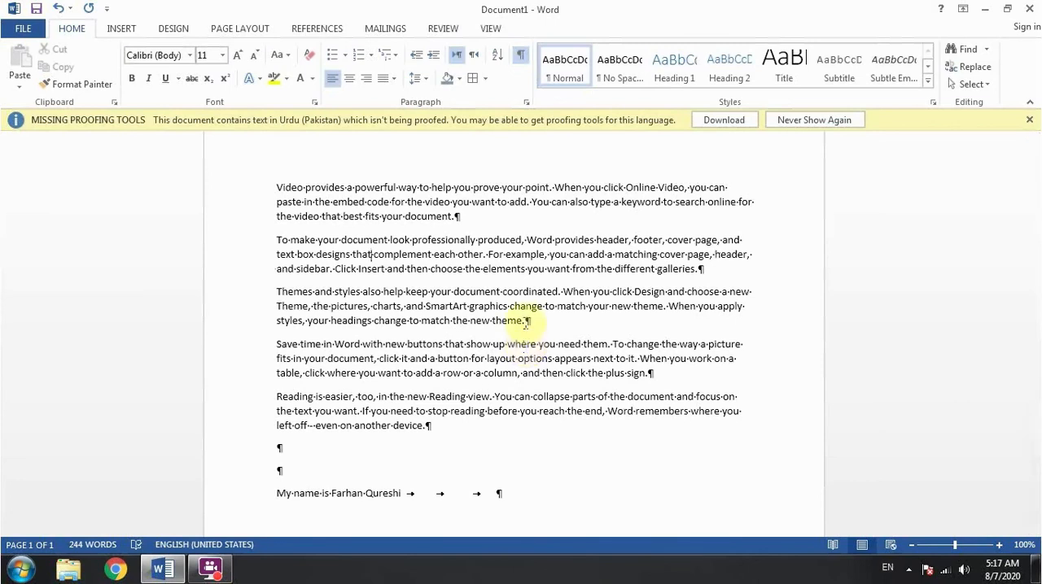
click(520, 55)
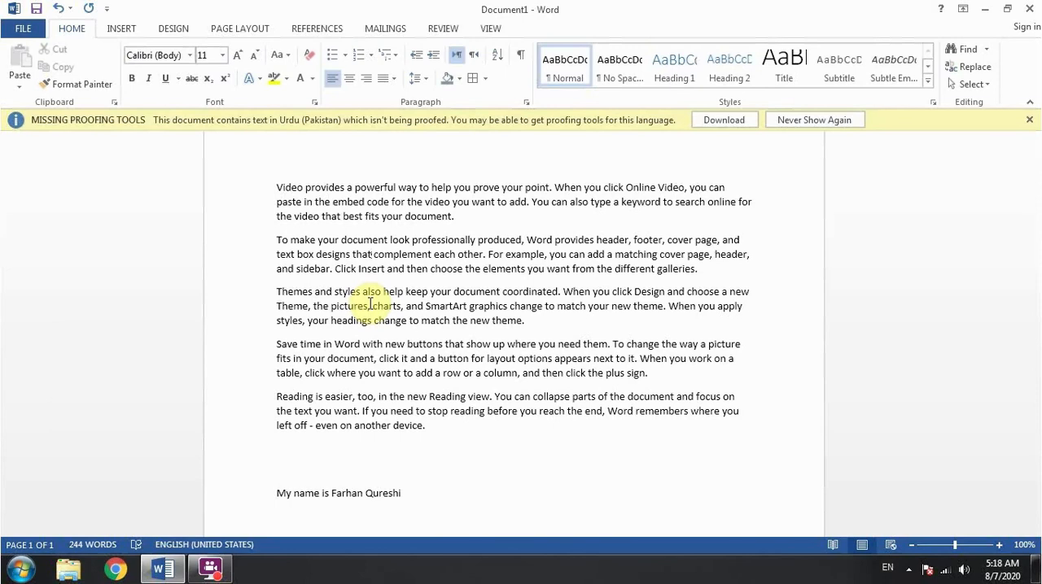
click(119, 28)
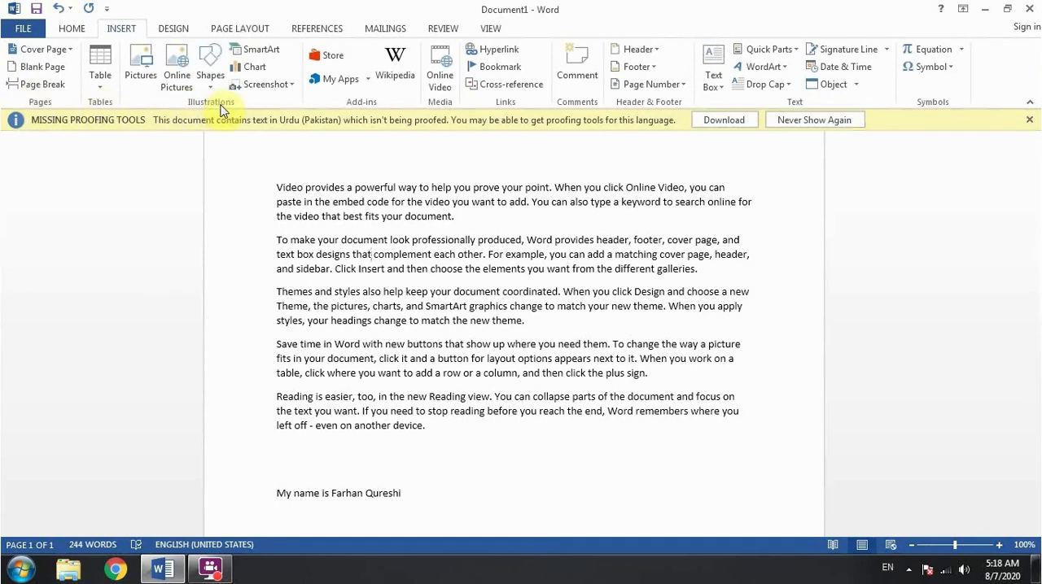
click(65, 33)
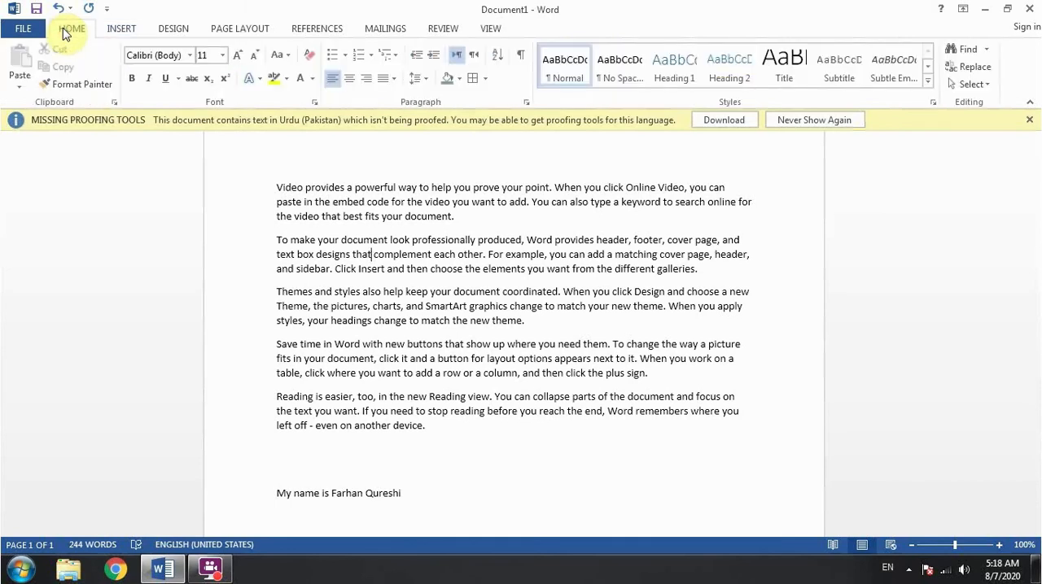